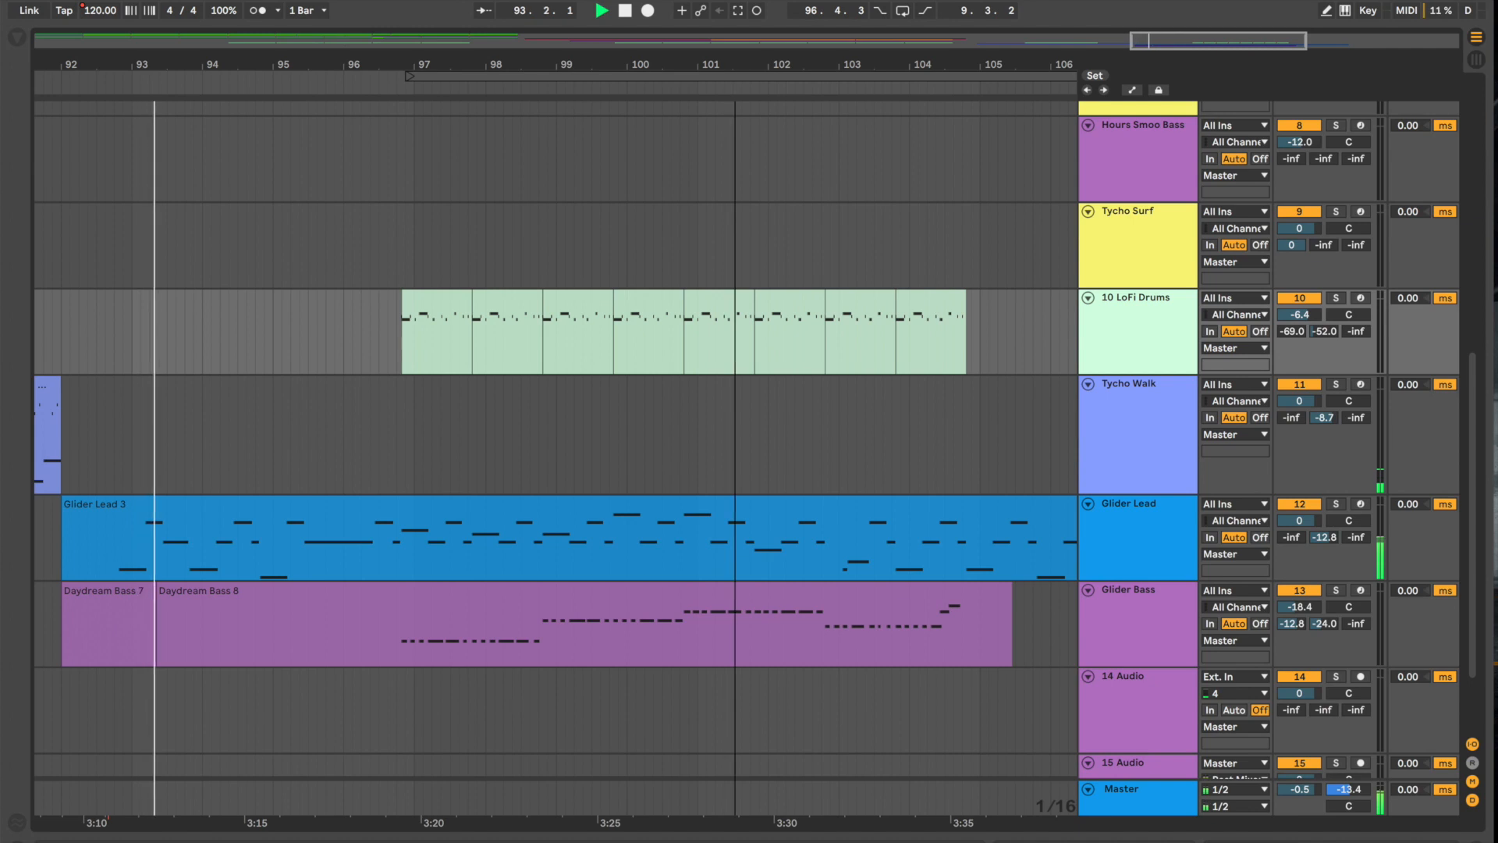
left_click_drag(738, 64, 642, 64)
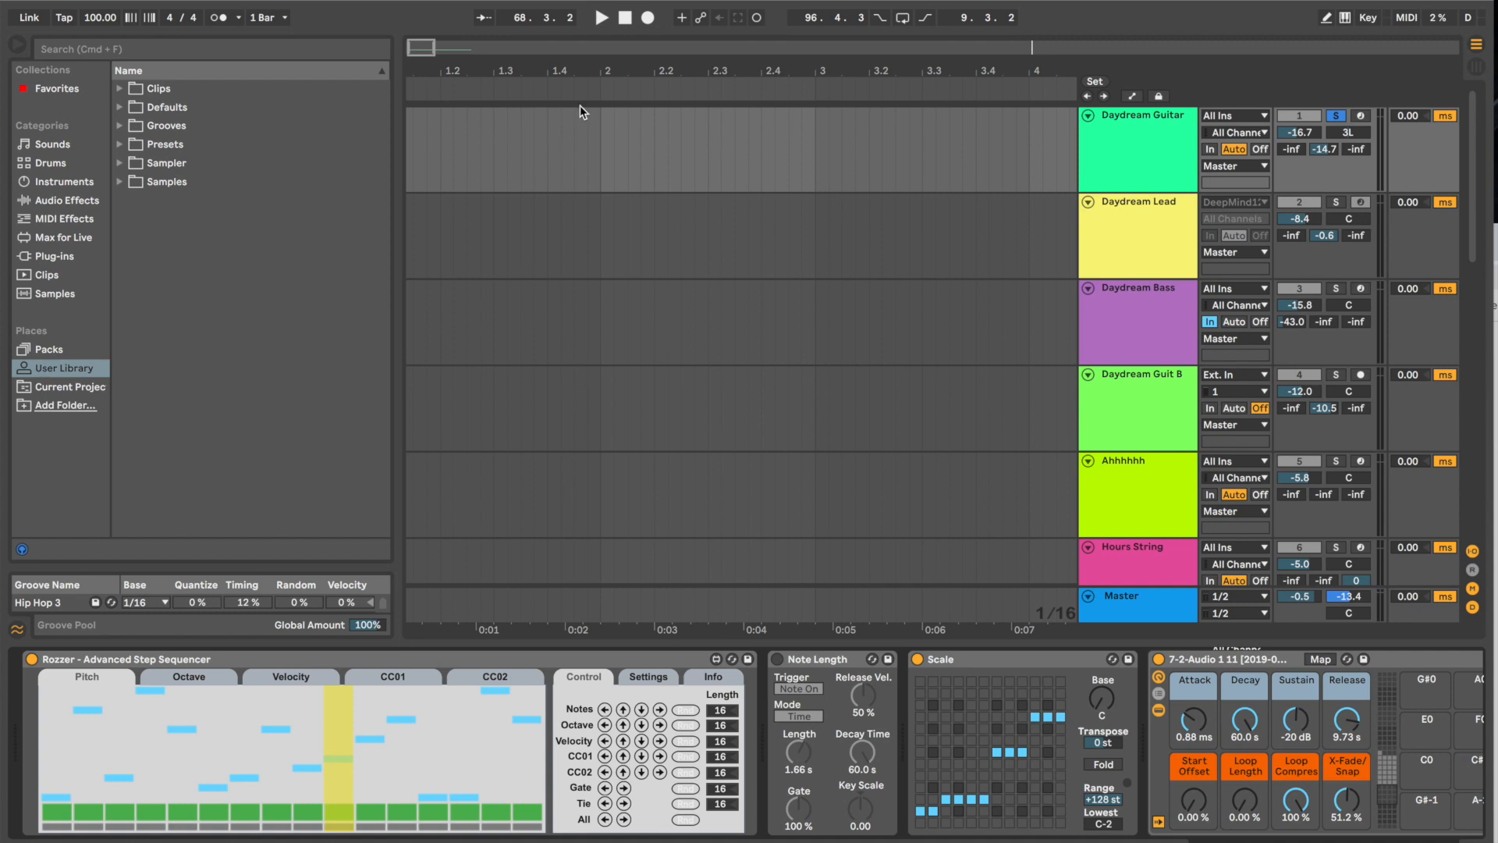
- Bypass the Scale device on the Daydream Guitar track, audition the sequence without it, and turn Scale back on
left_click(918, 660)
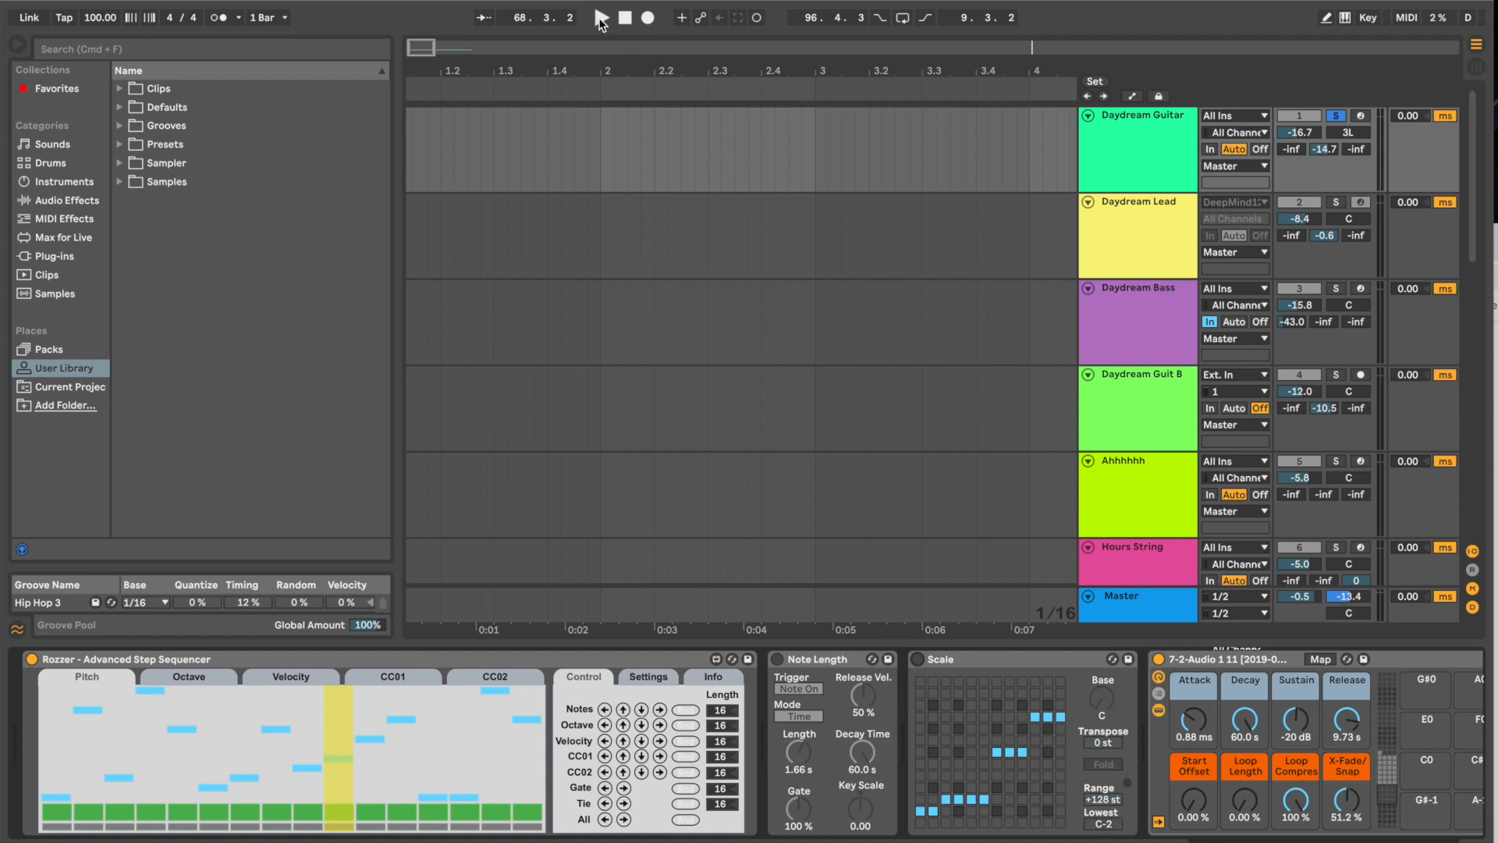
left_click(601, 19)
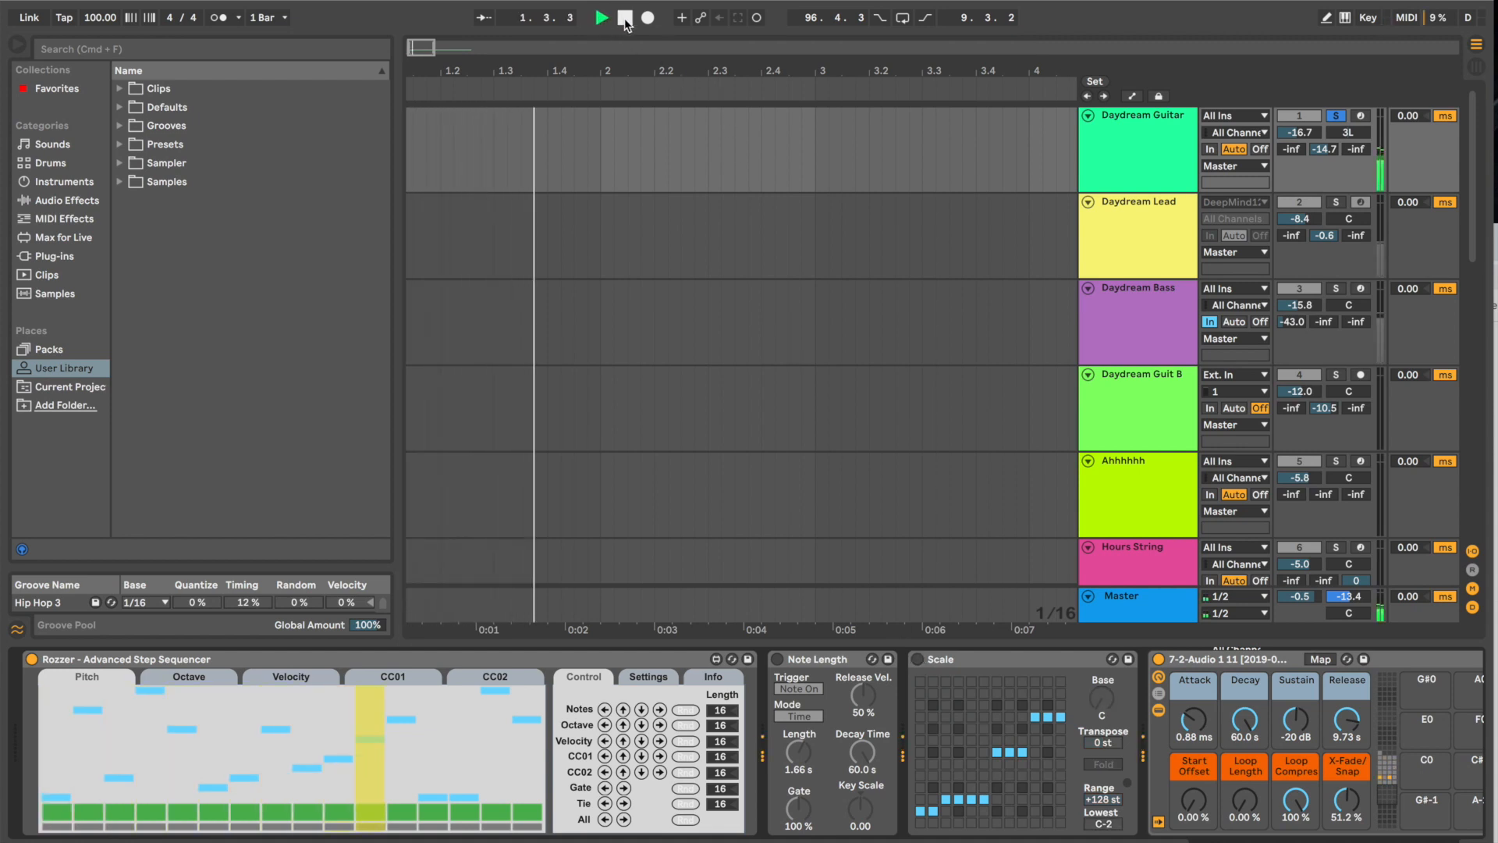
left_click(624, 18)
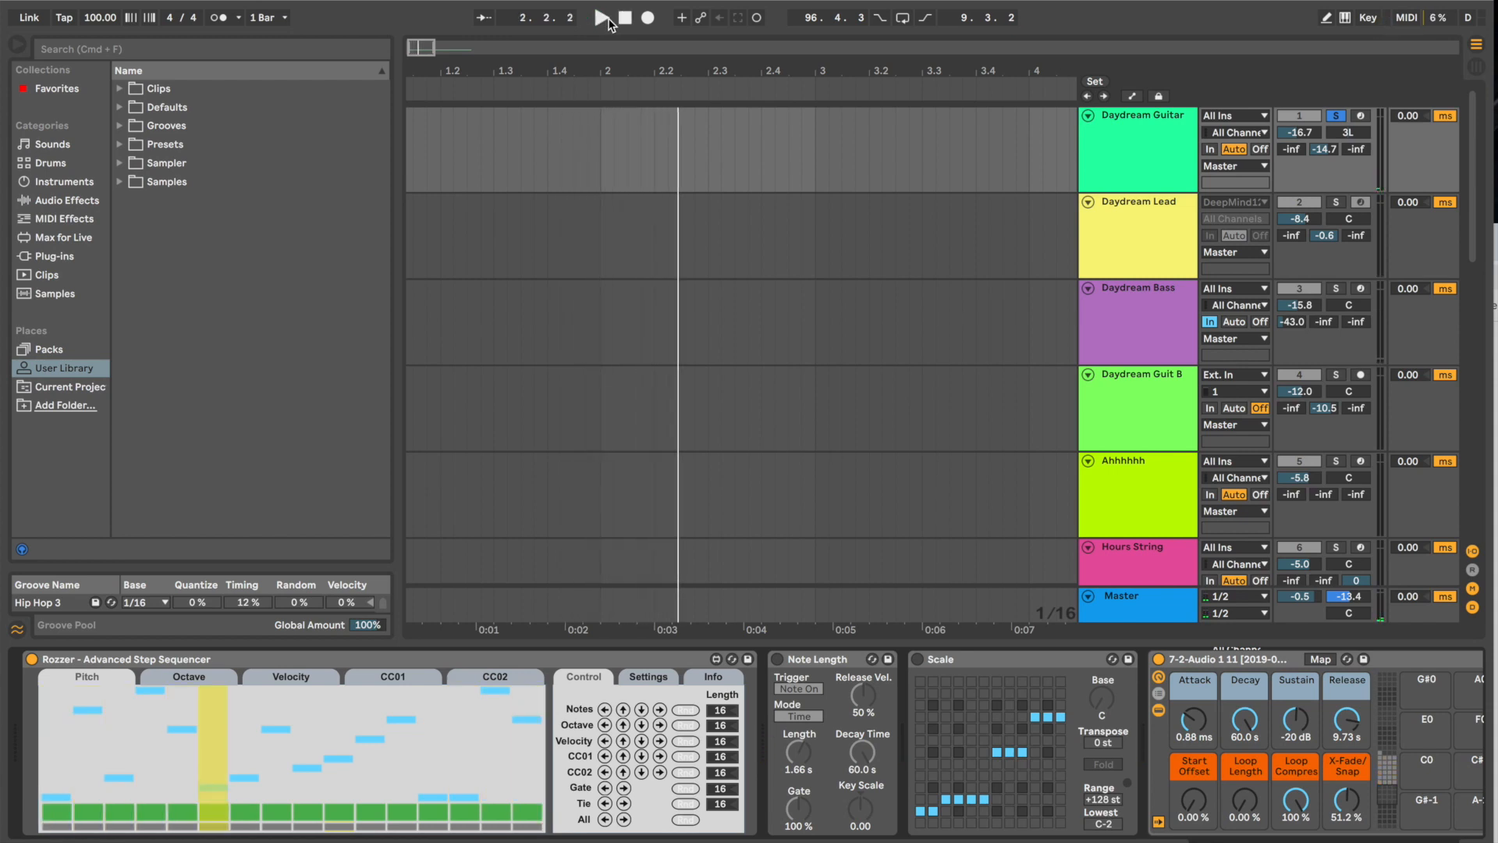
left_click(975, 661)
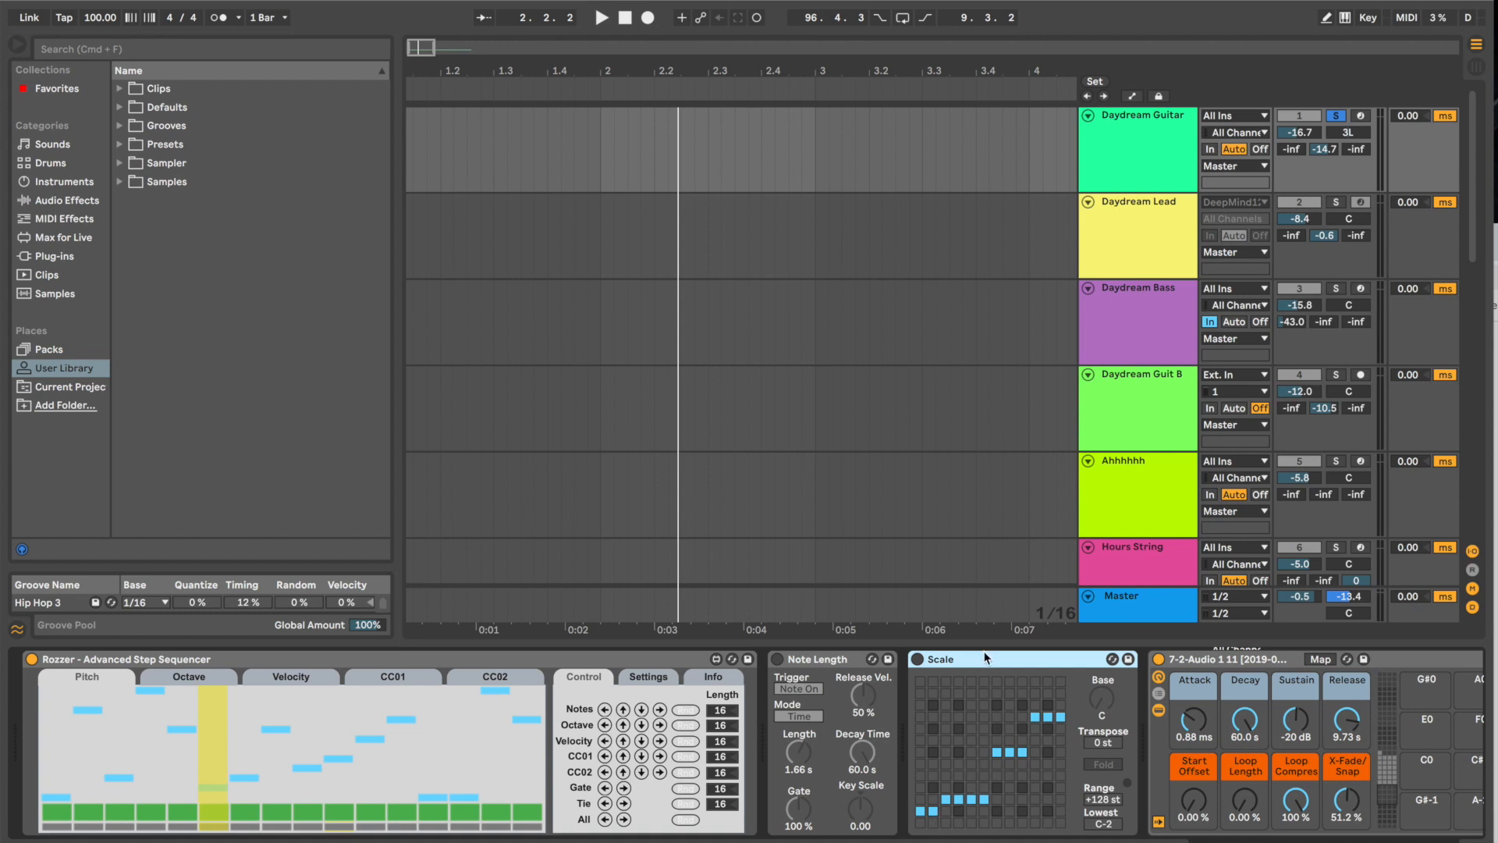
left_click(918, 659)
- Compare the Scale devices on the Daydream Lead and Daydream Bass tracks, and return to the Daydream Guitar track
left_click(1154, 246)
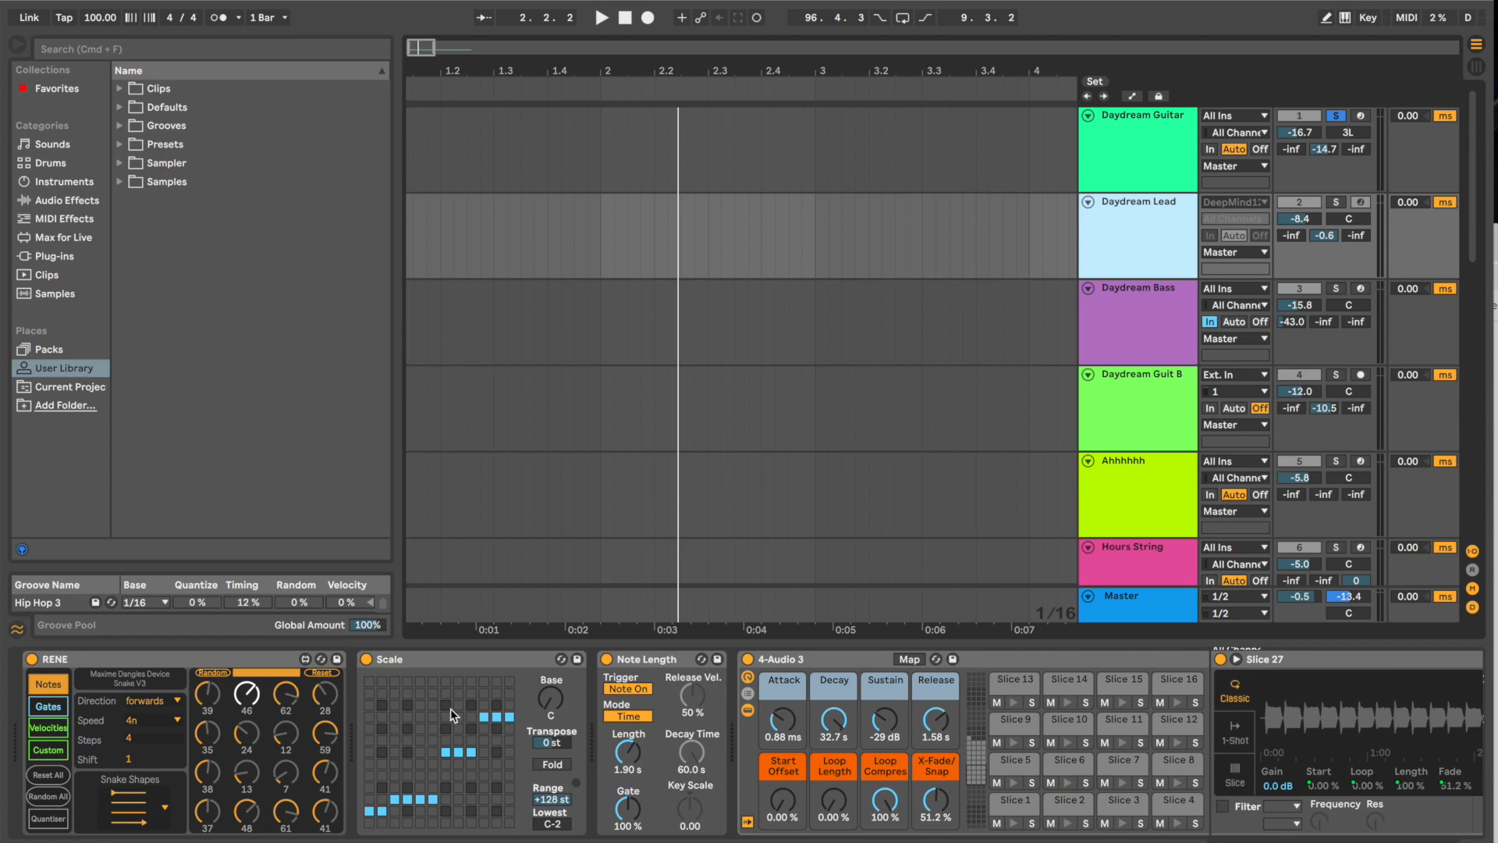
left_click(1107, 312)
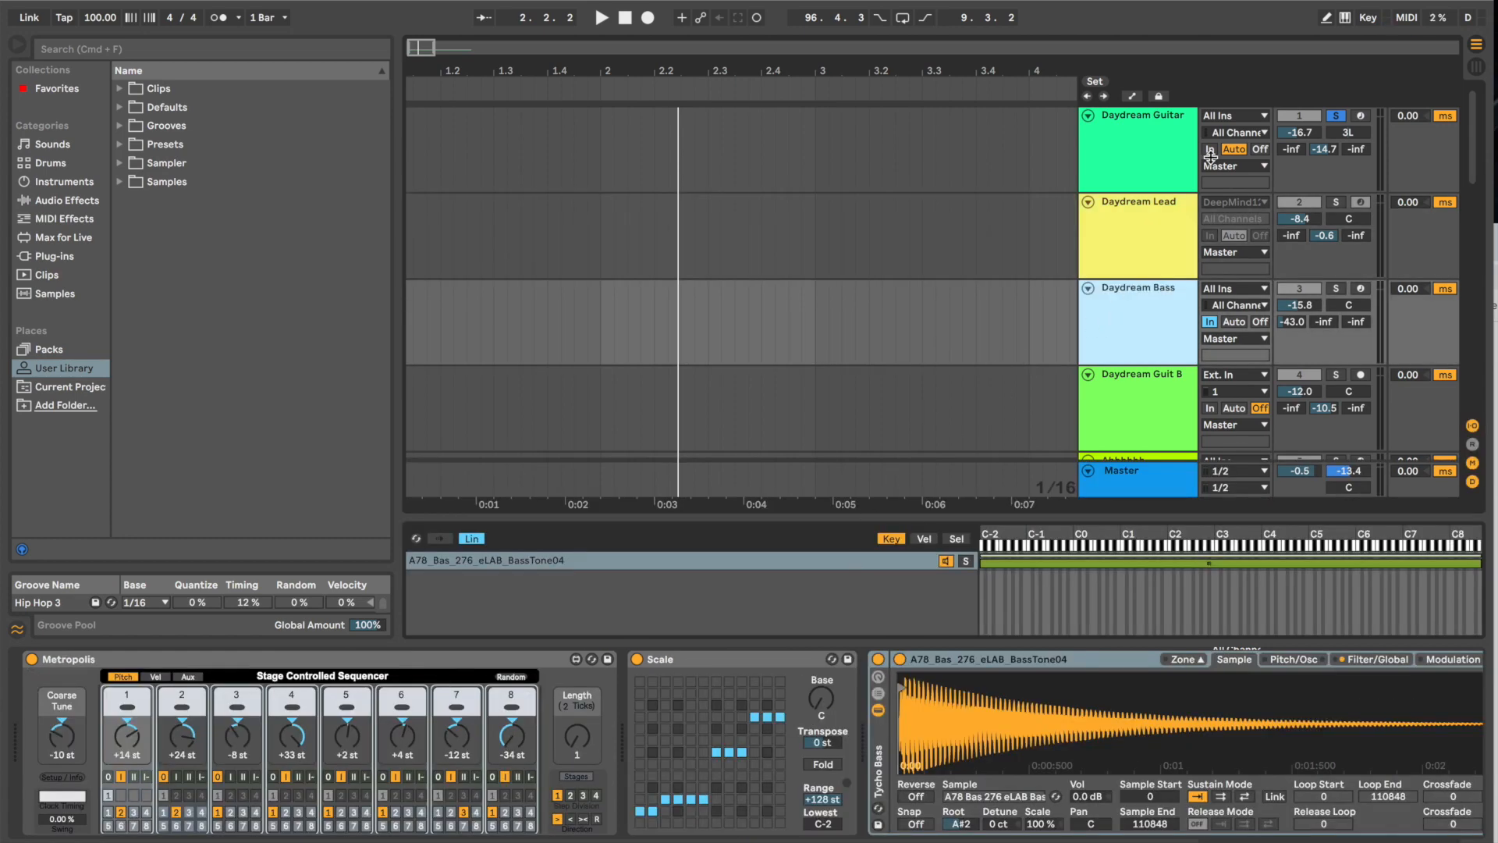
left_click(1140, 148)
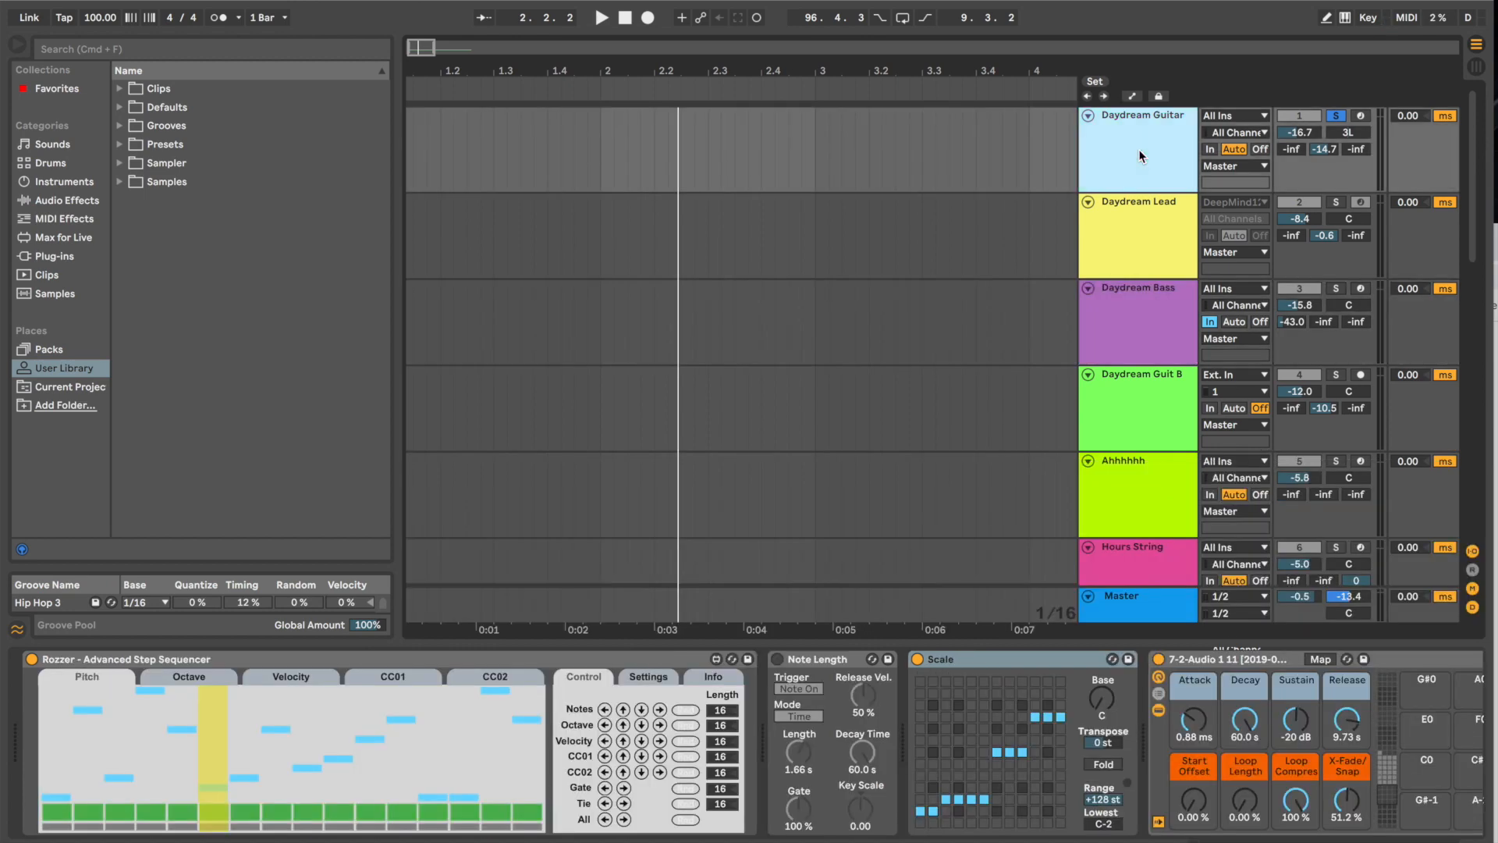
- Inspect the MIDI mapping of the Daydream Guitar Scale device's Transpose value, and leave MIDI mapping mode
left_click(1107, 746)
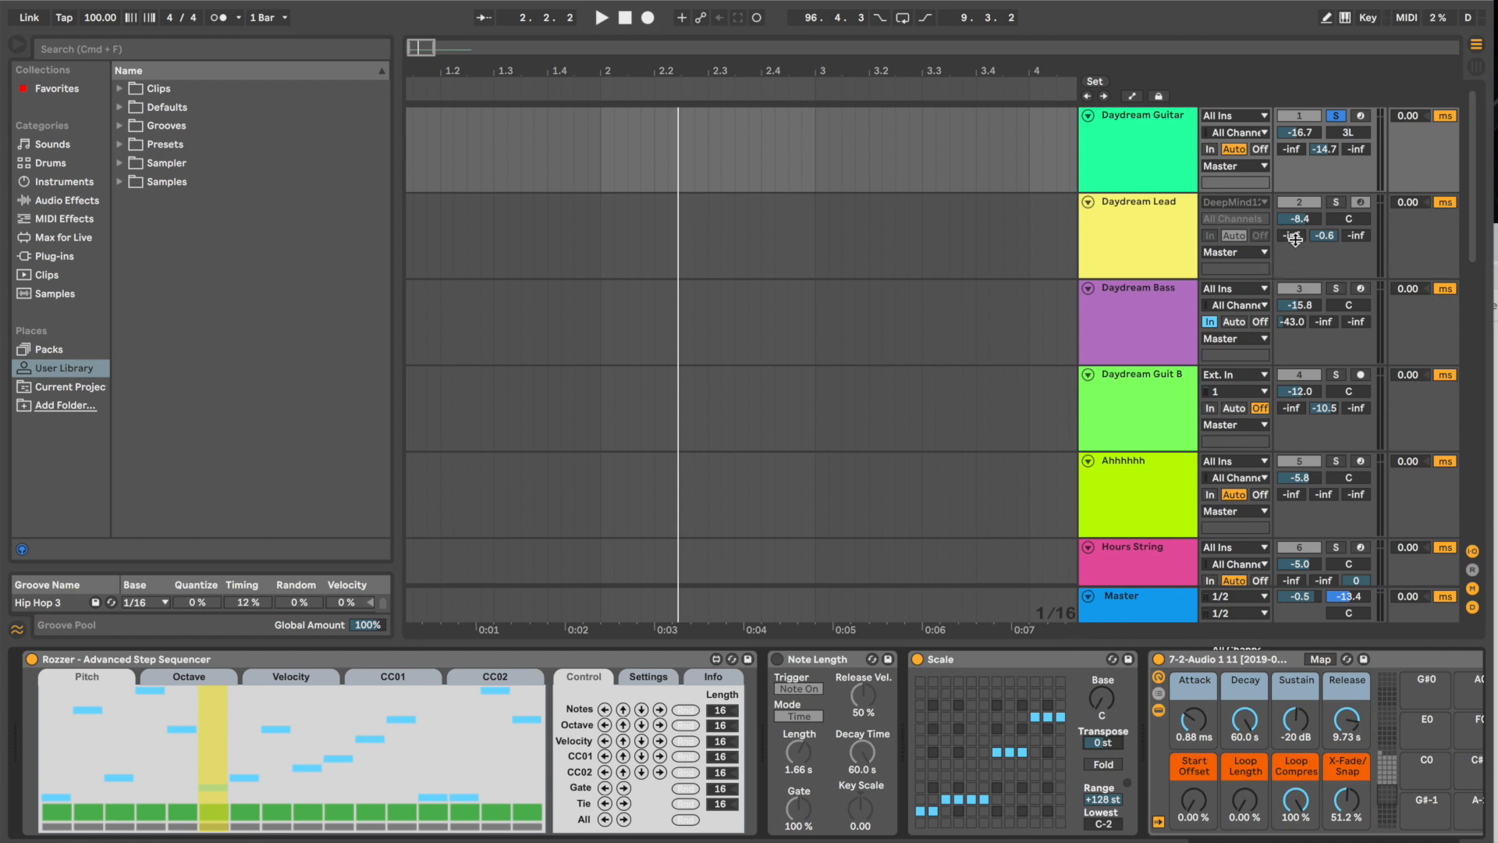
left_click(1407, 17)
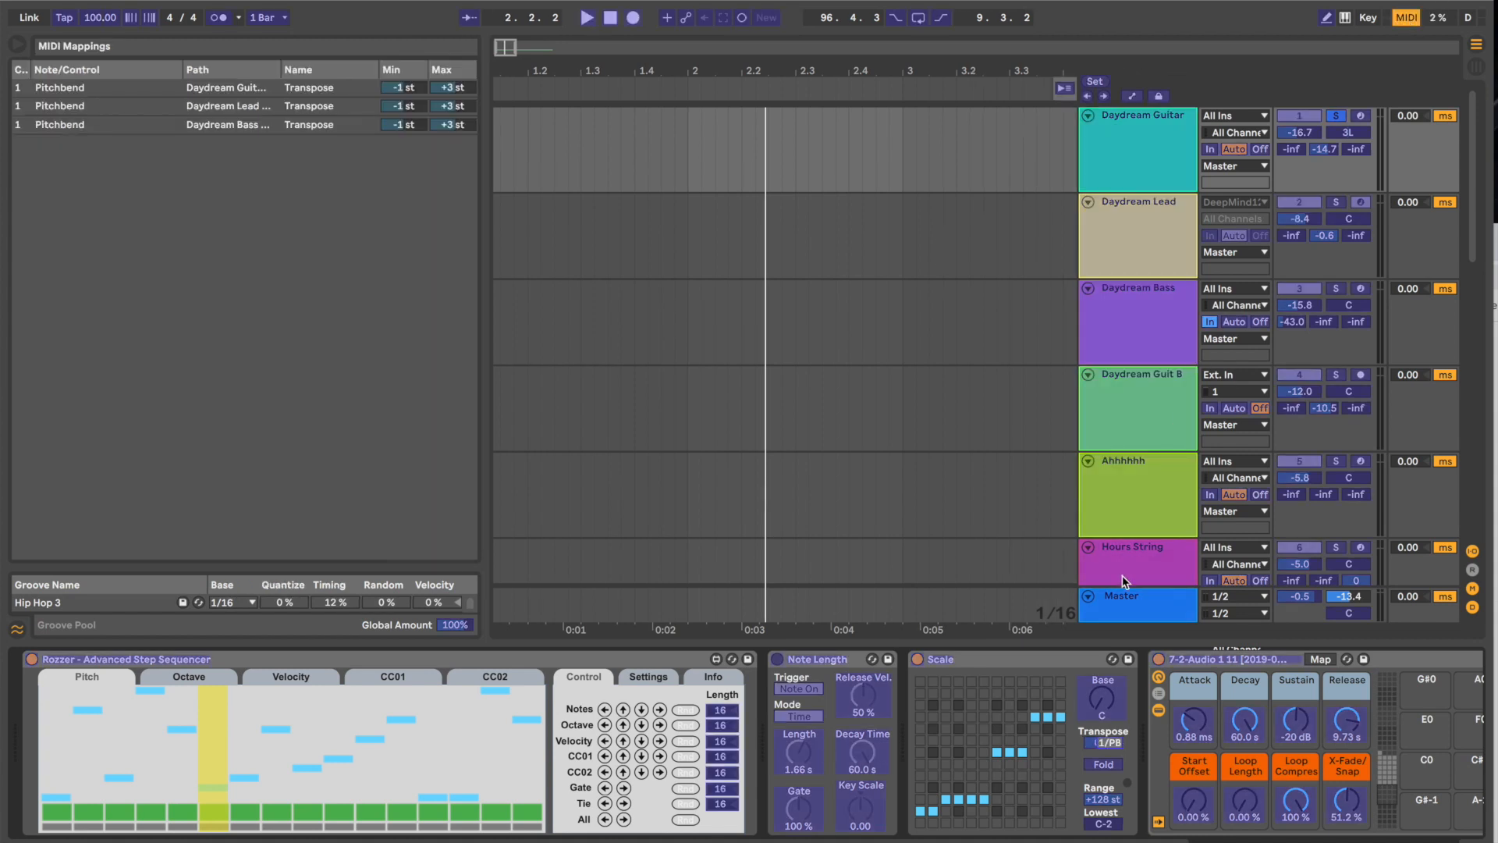
left_click(1104, 744)
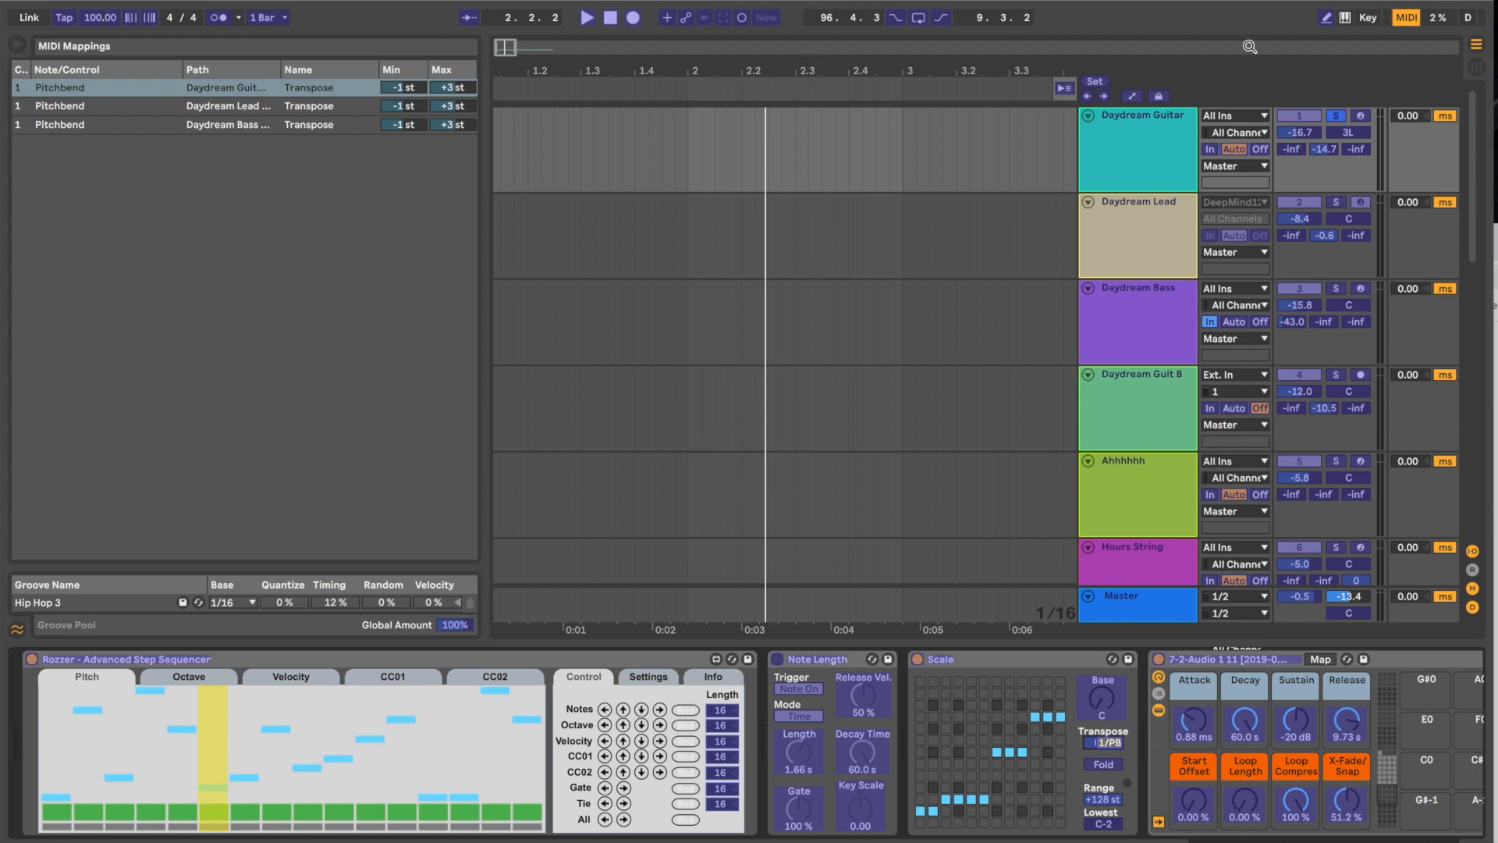
left_click(1409, 21)
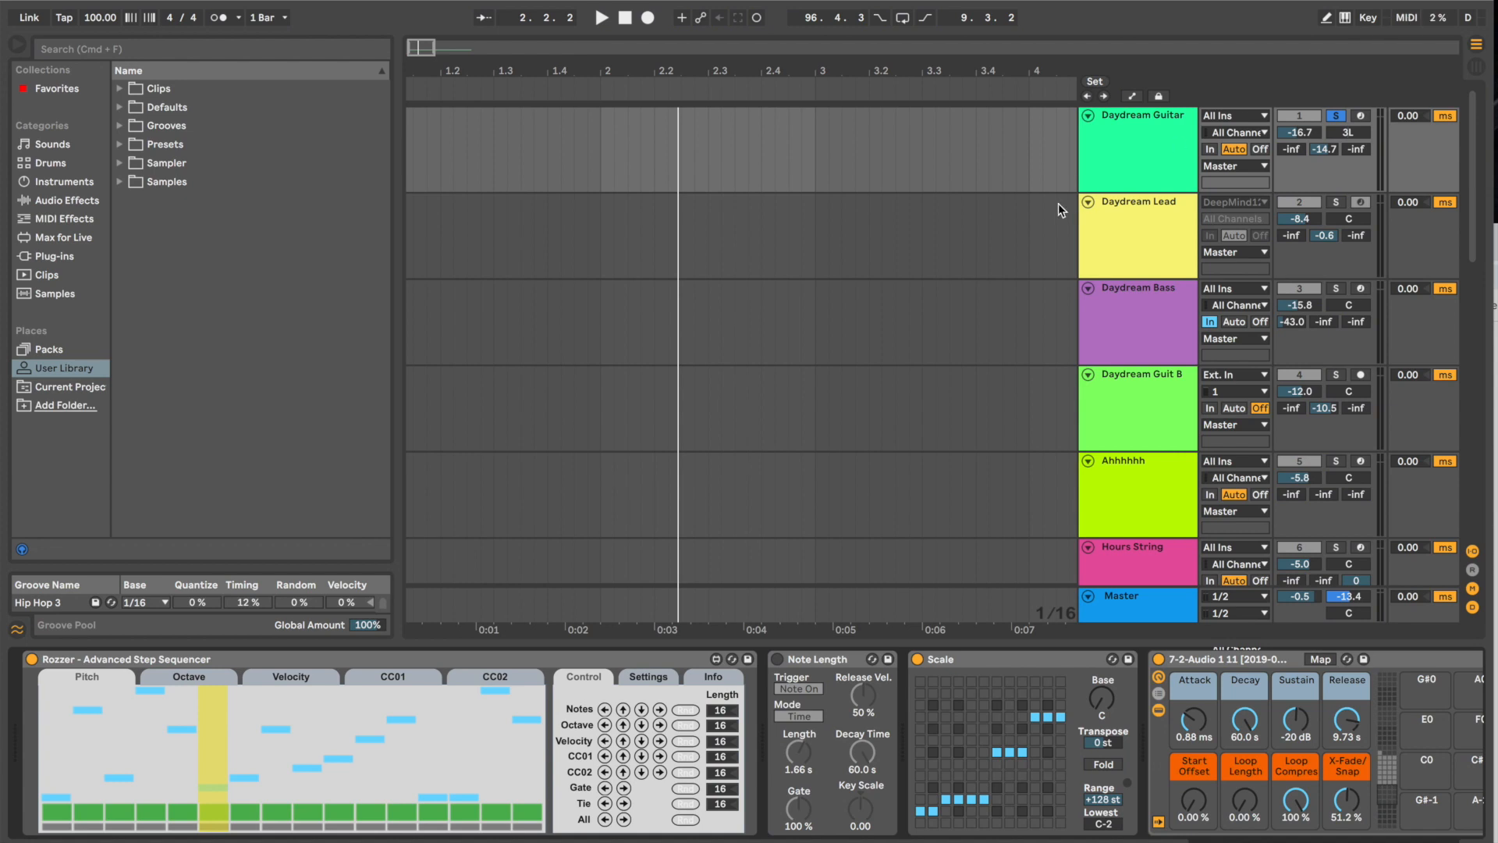
- Play back the soloed Daydream Guitar track with its Scale device active, and stop playback
scroll(1059, 205, "left", 1)
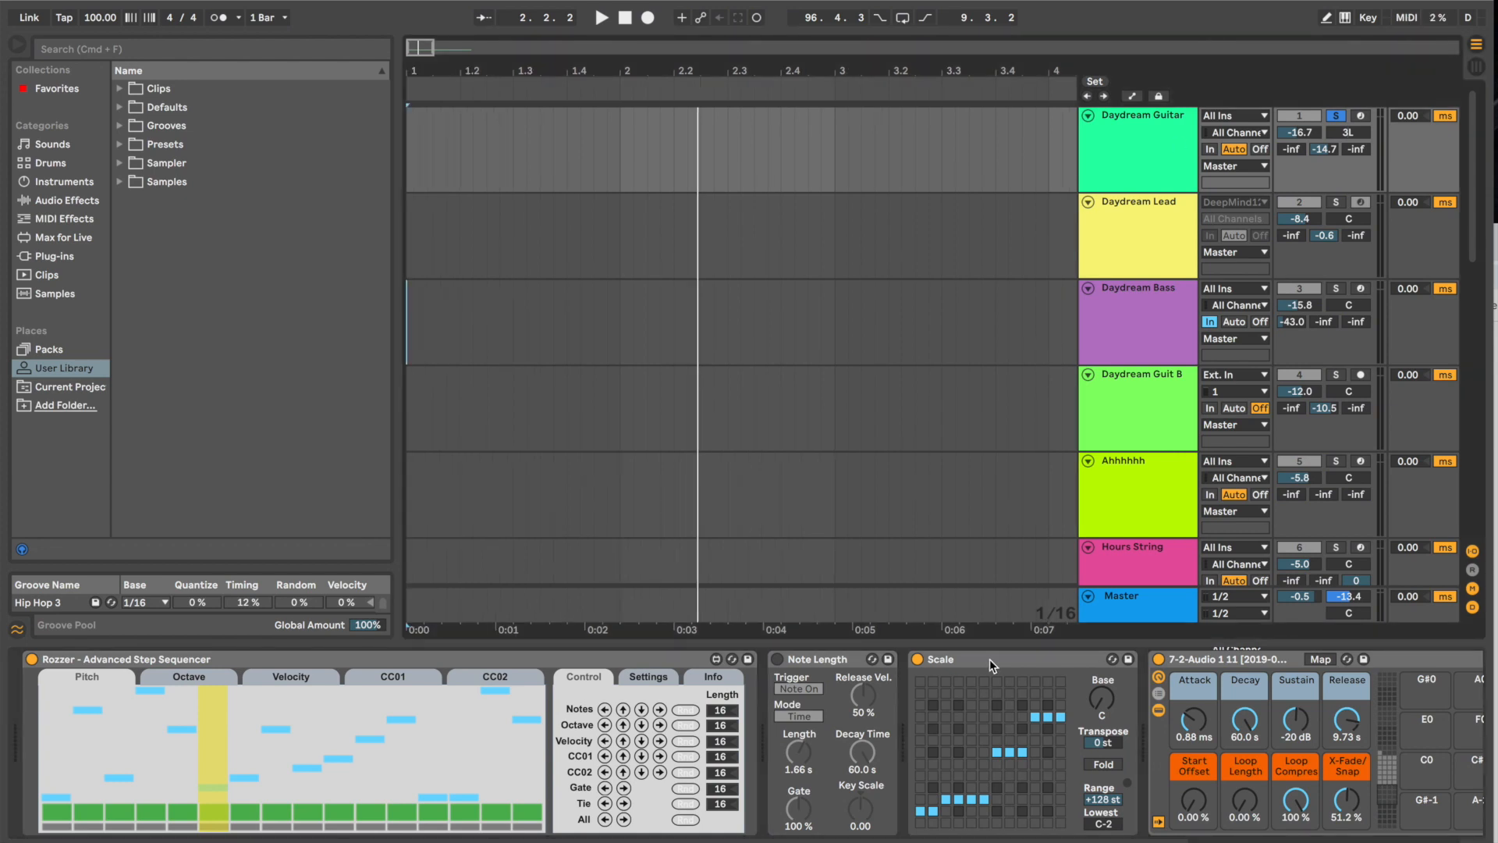
left_click(602, 17)
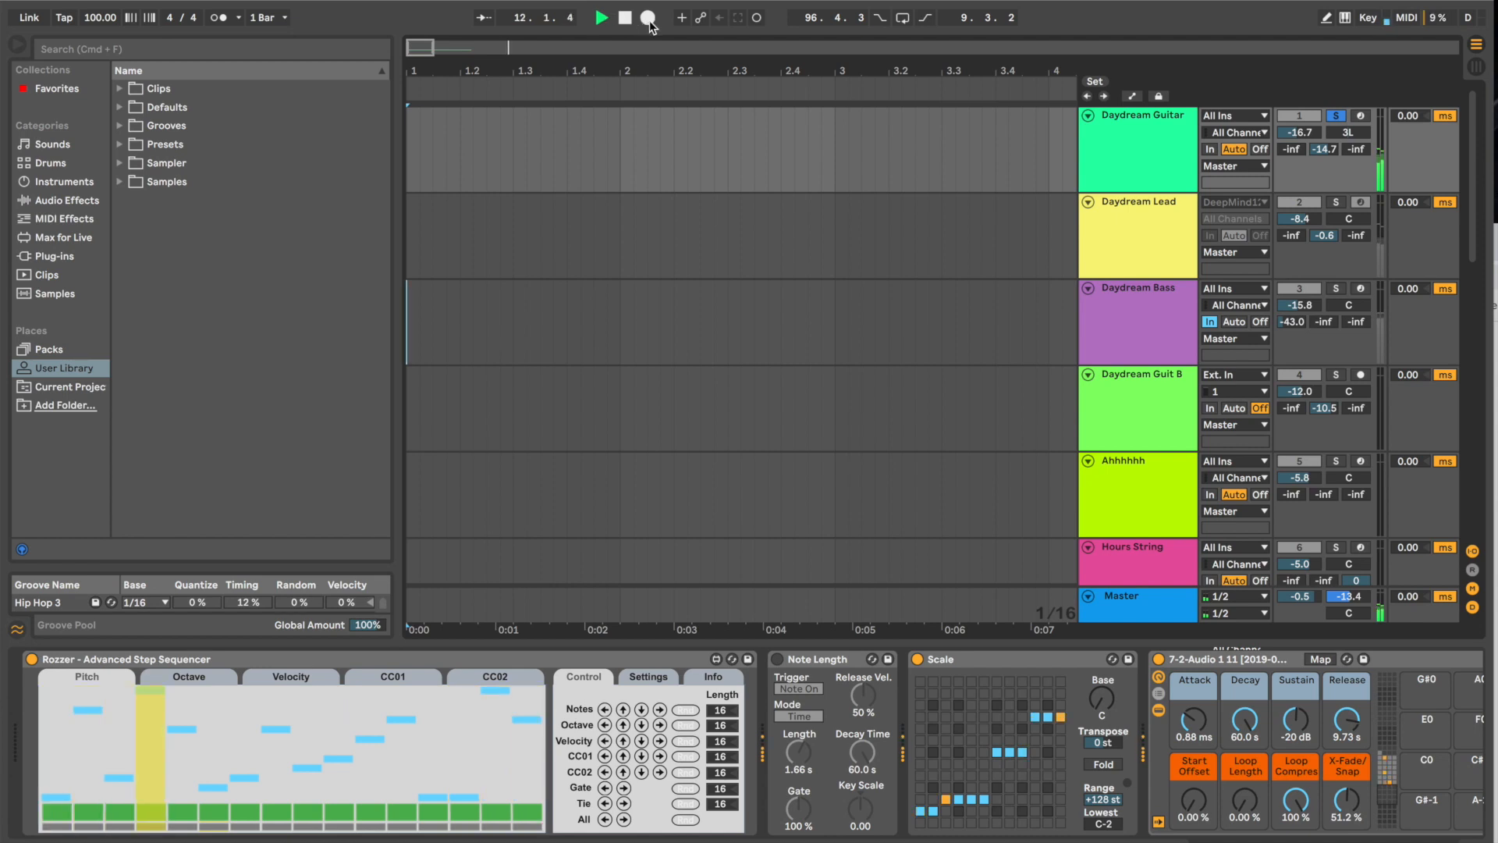
left_click(625, 18)
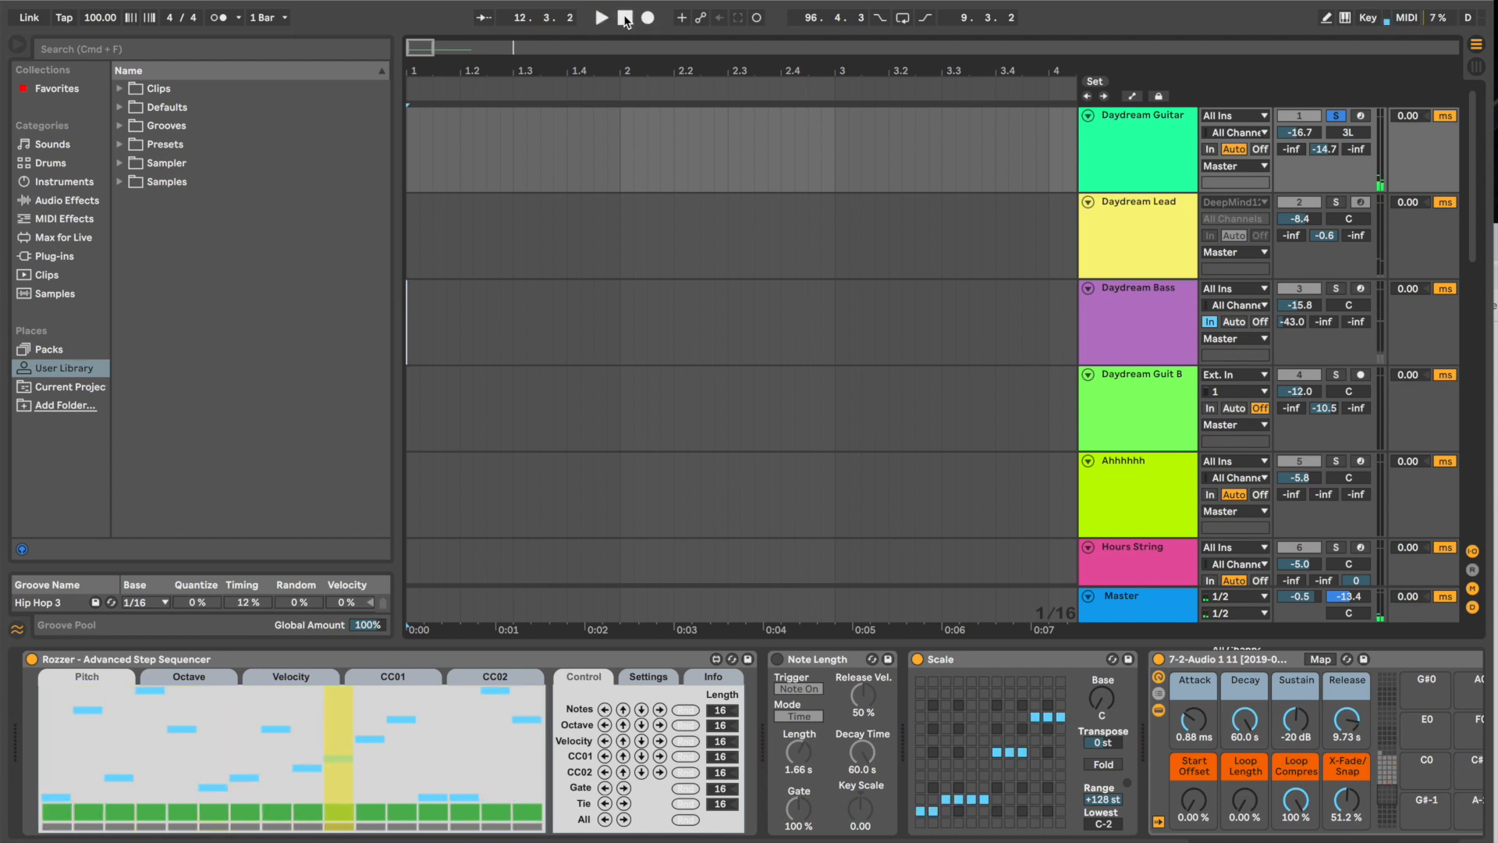
- Examine the Steps value and Speed options of the RENE sequencer on the Daydream Lead track
left_click(1127, 261)
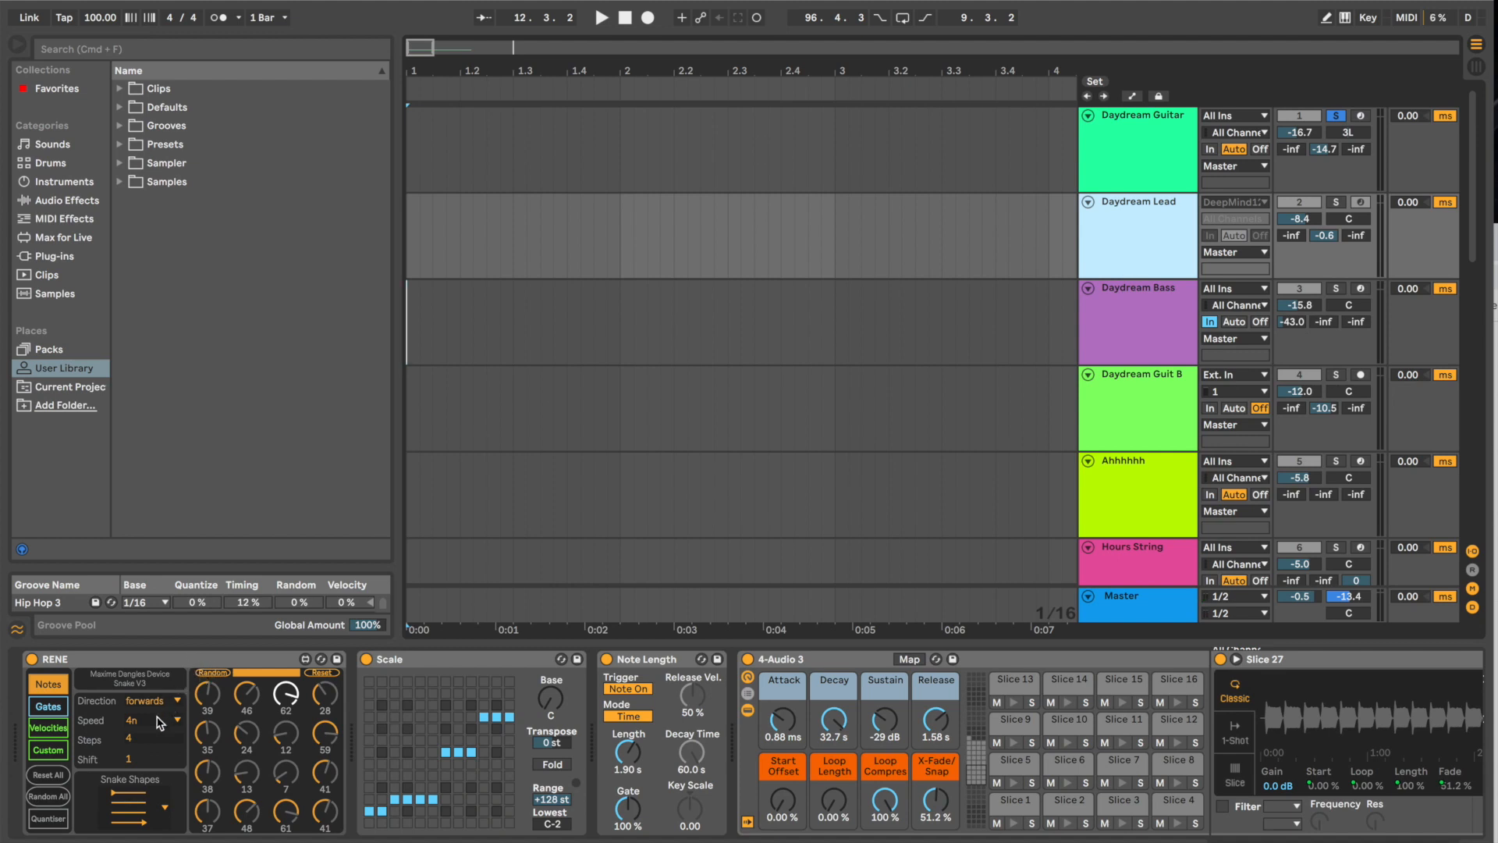
left_click(145, 743)
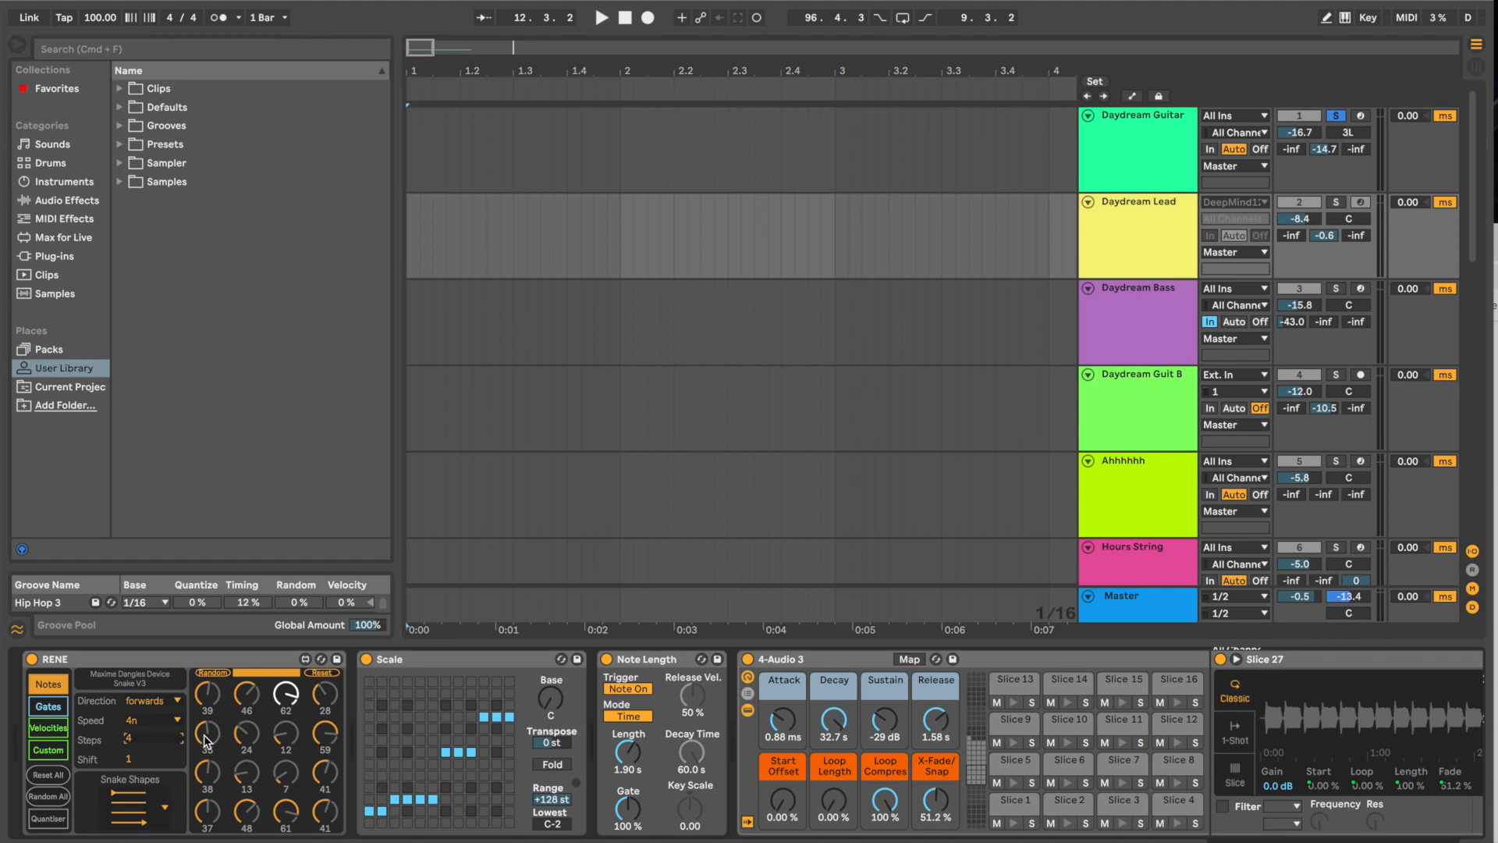
left_click(164, 722)
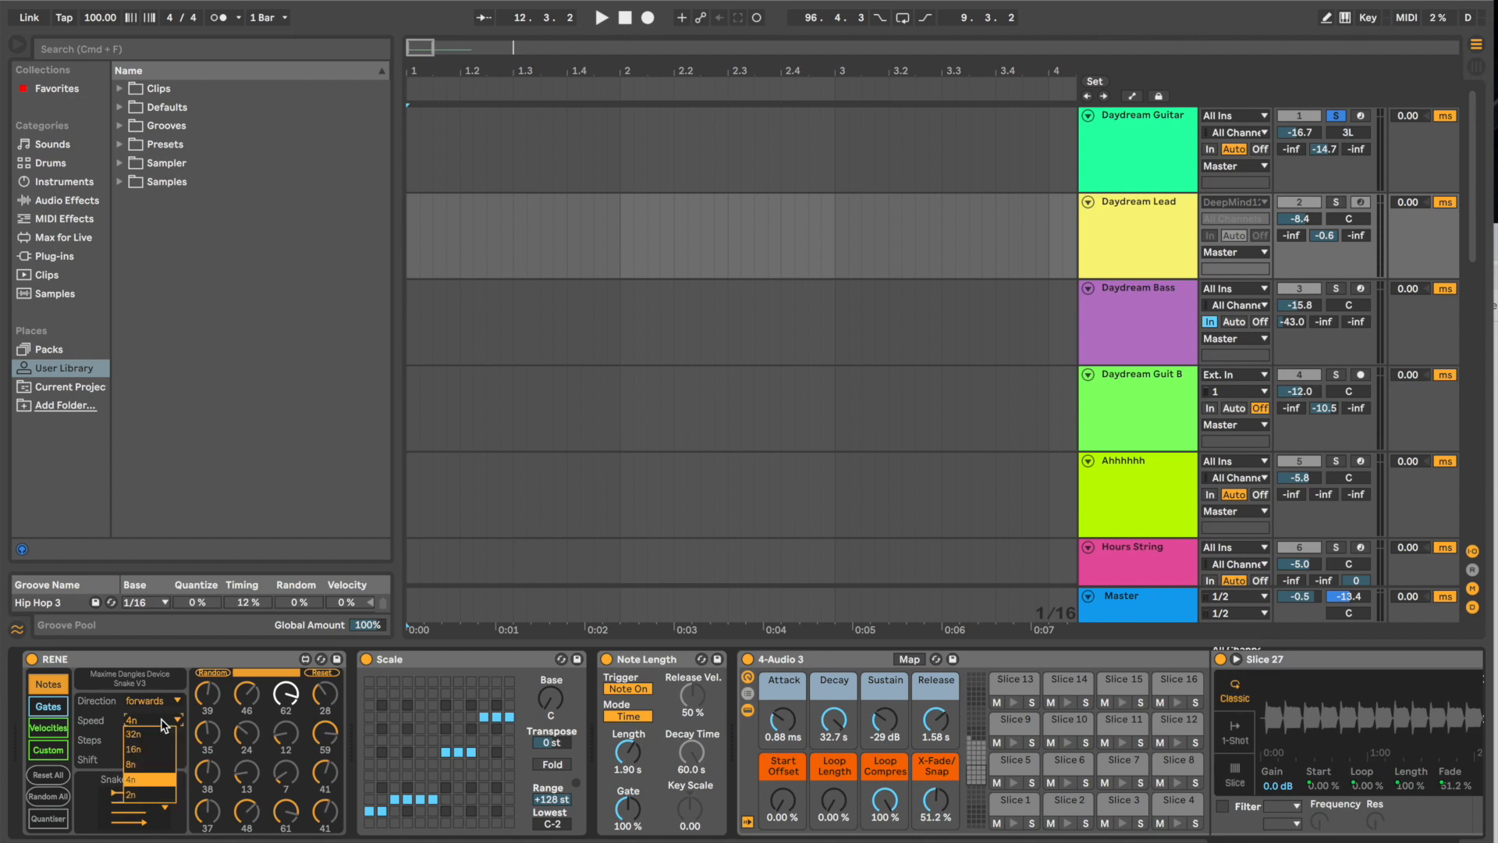
left_click(110, 726)
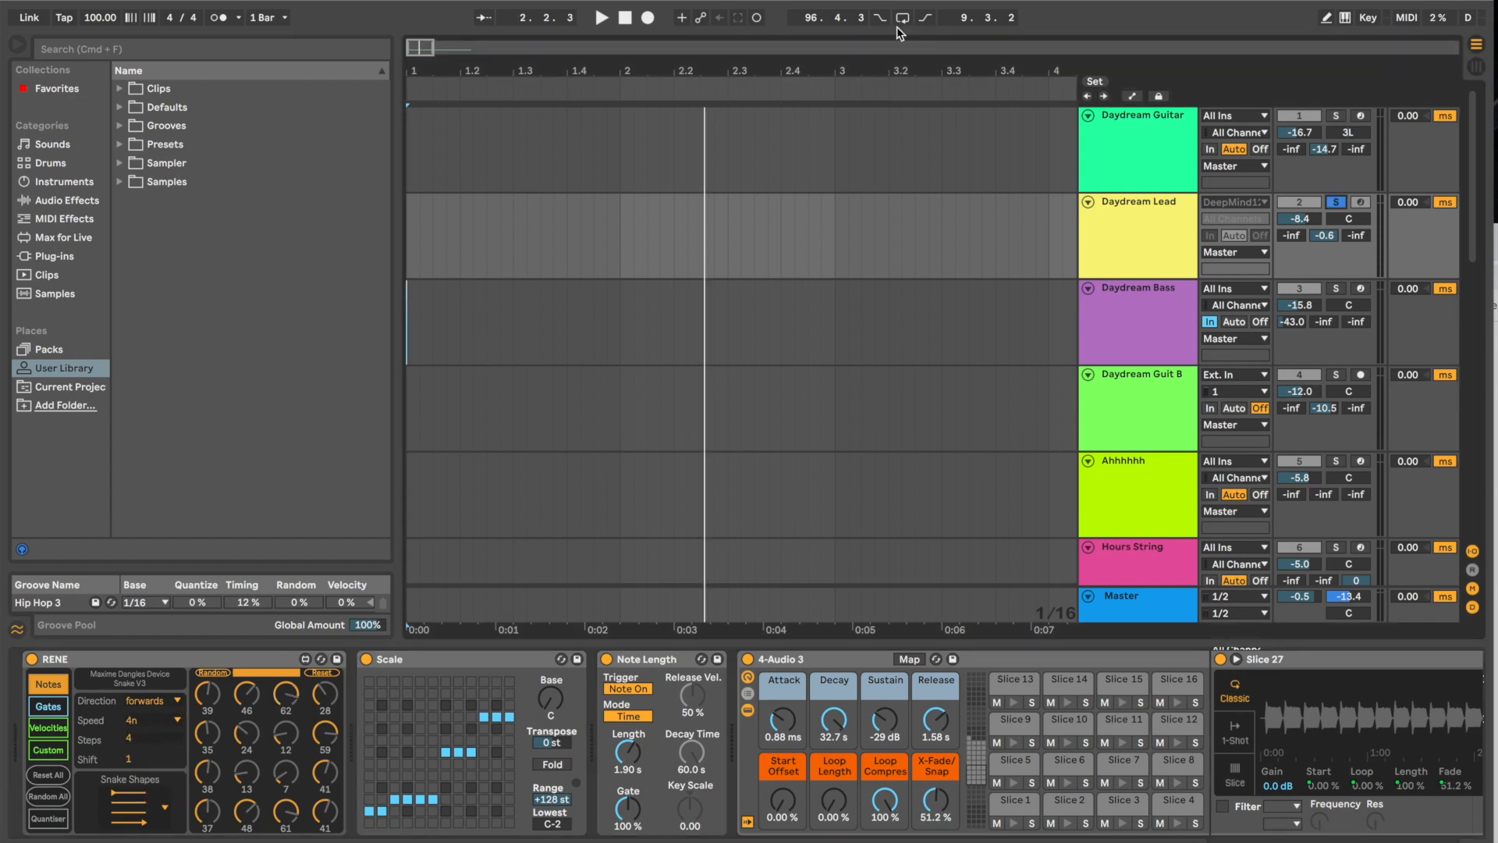
- Play back the soloed Daydream Lead track, solo Daydream Guitar along with it, and stop playback
left_click(600, 15)
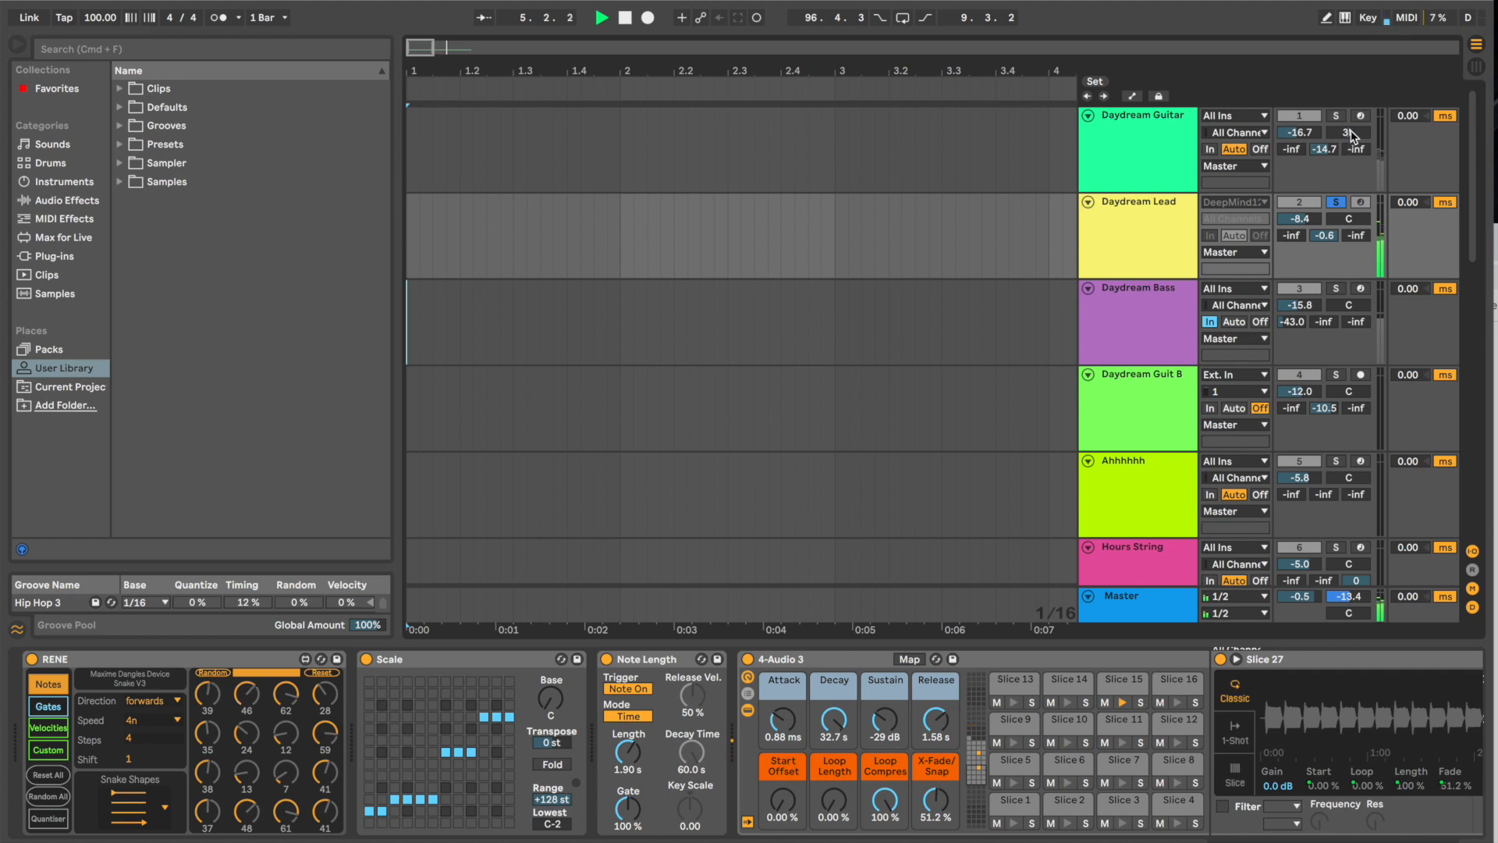
left_click(1338, 116)
left_click(625, 18)
- Solo and audition the Daydream Bass track, and play back the soloed 10 LoFi Drums track
left_click(1336, 290)
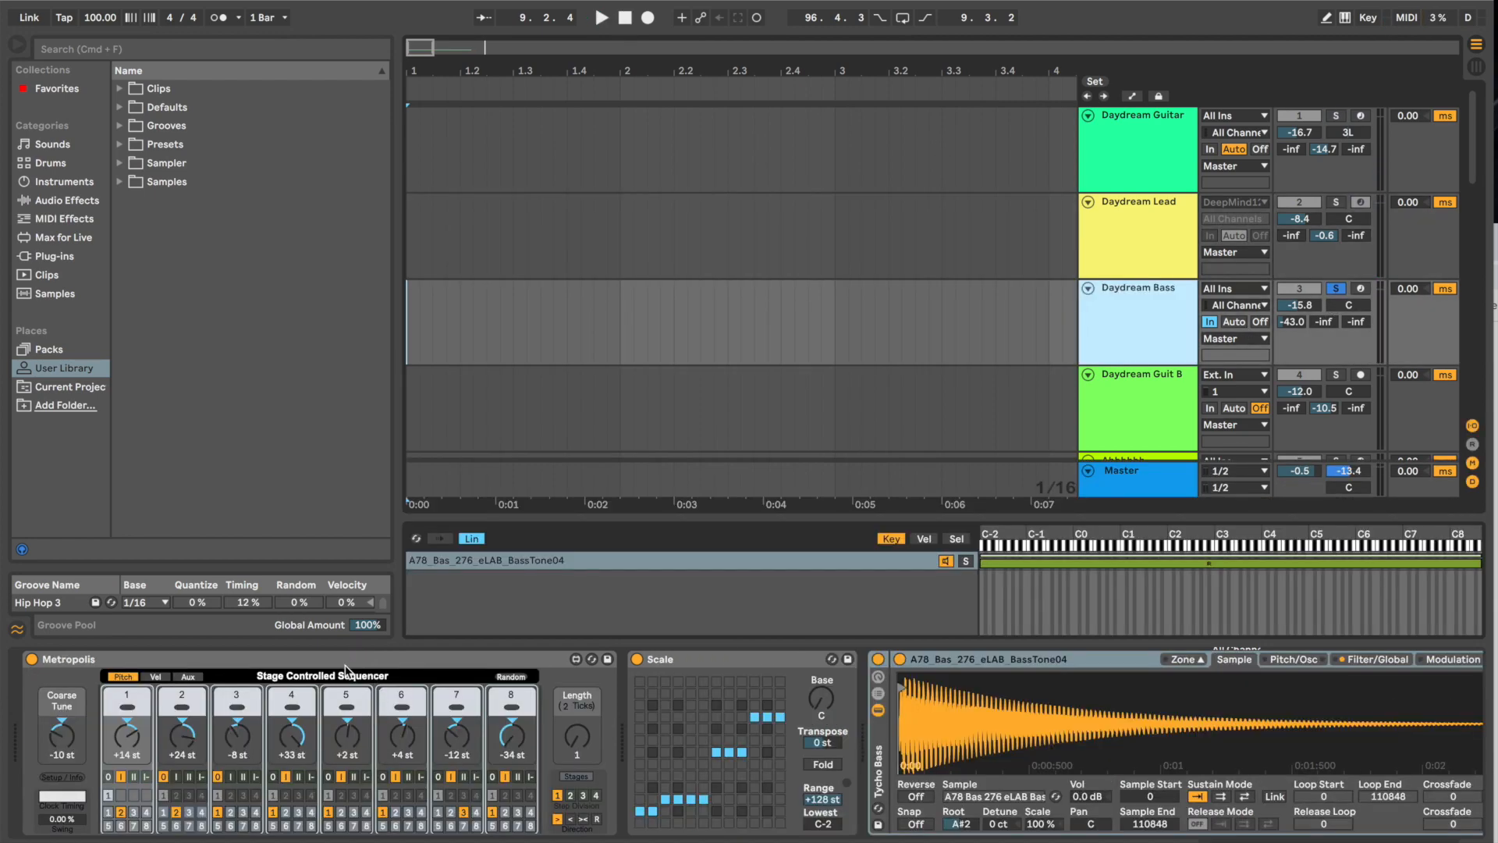
left_click(602, 18)
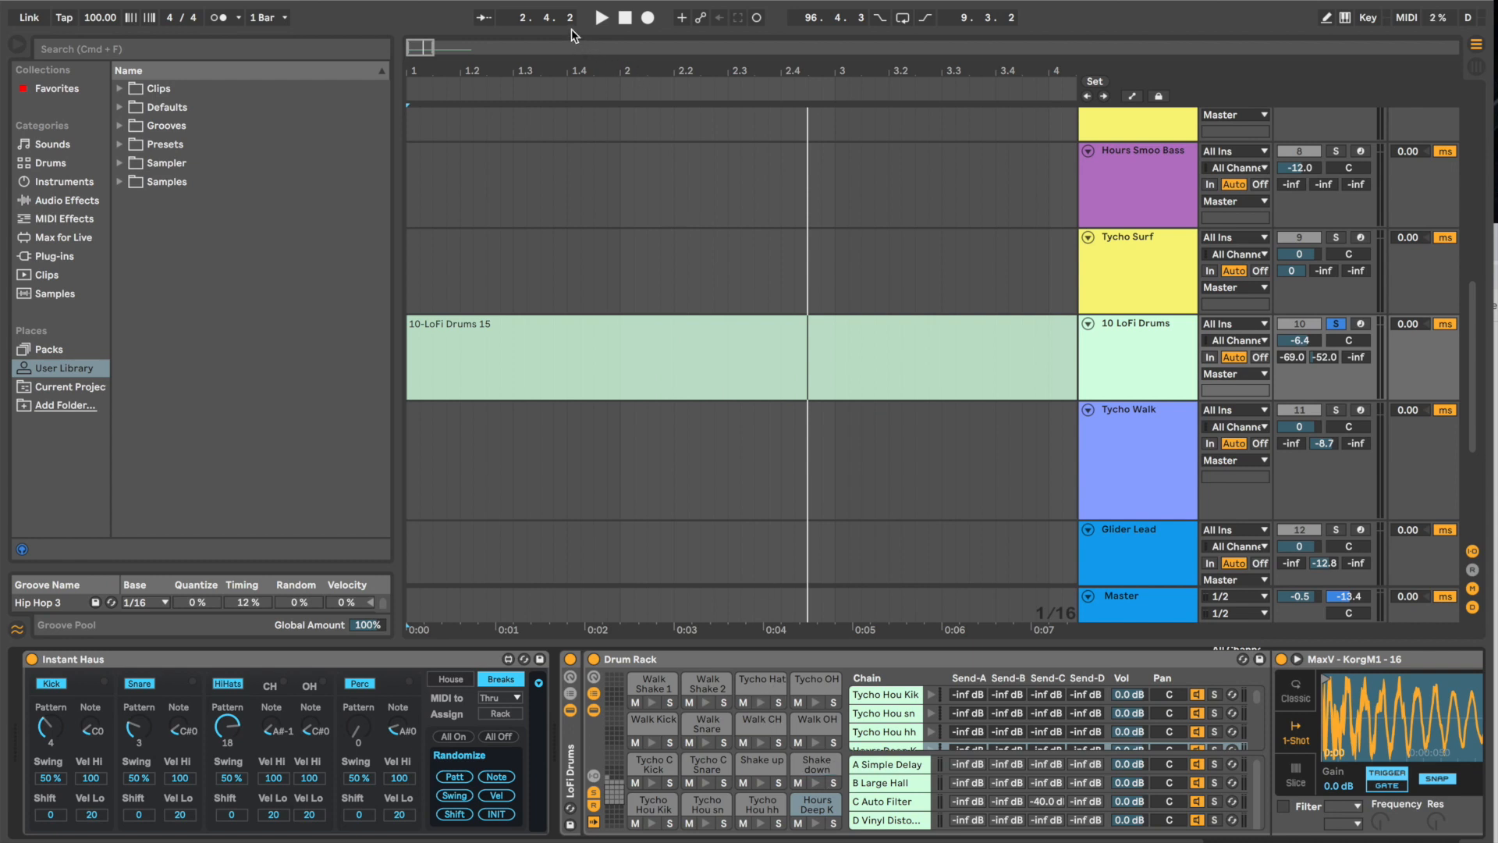
left_click(602, 18)
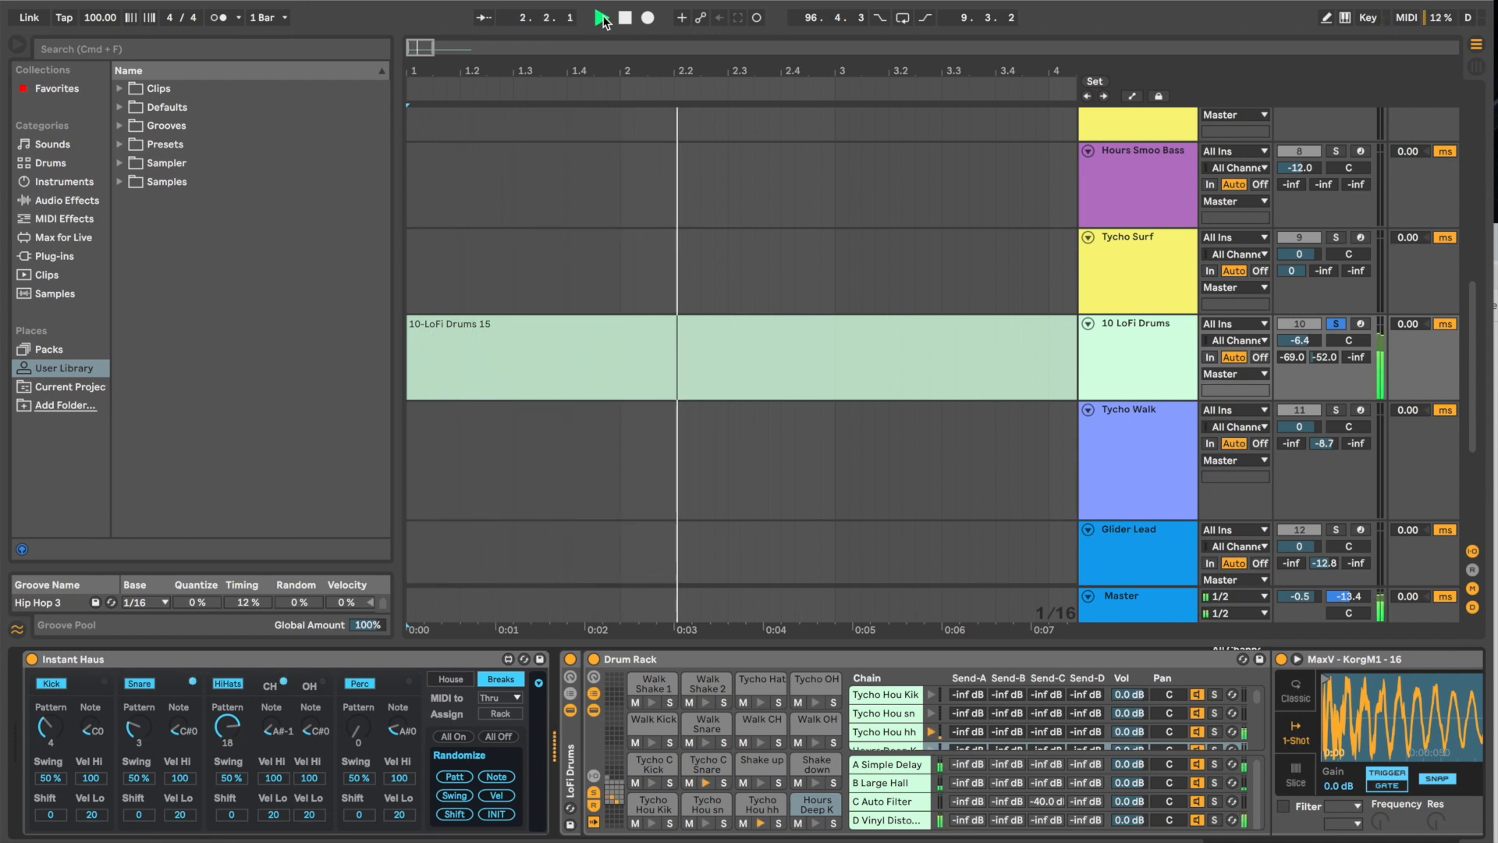
left_click(624, 18)
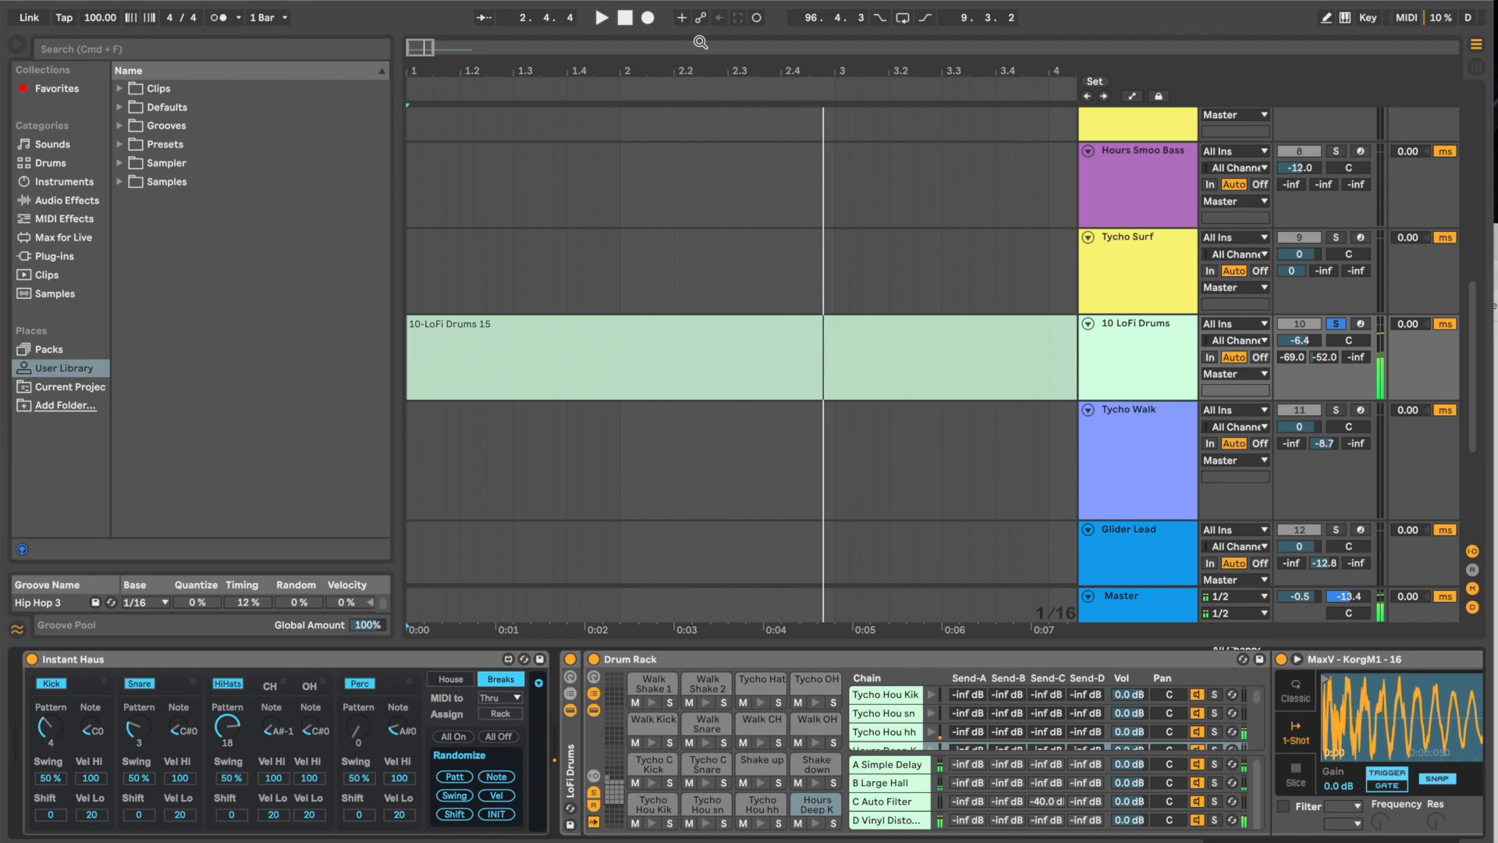
- Play back the soloed Daydream Guitar, Lead and Bass tracks together with the LoFi Drums, and stop playback
scroll(761, 252, "up", 8)
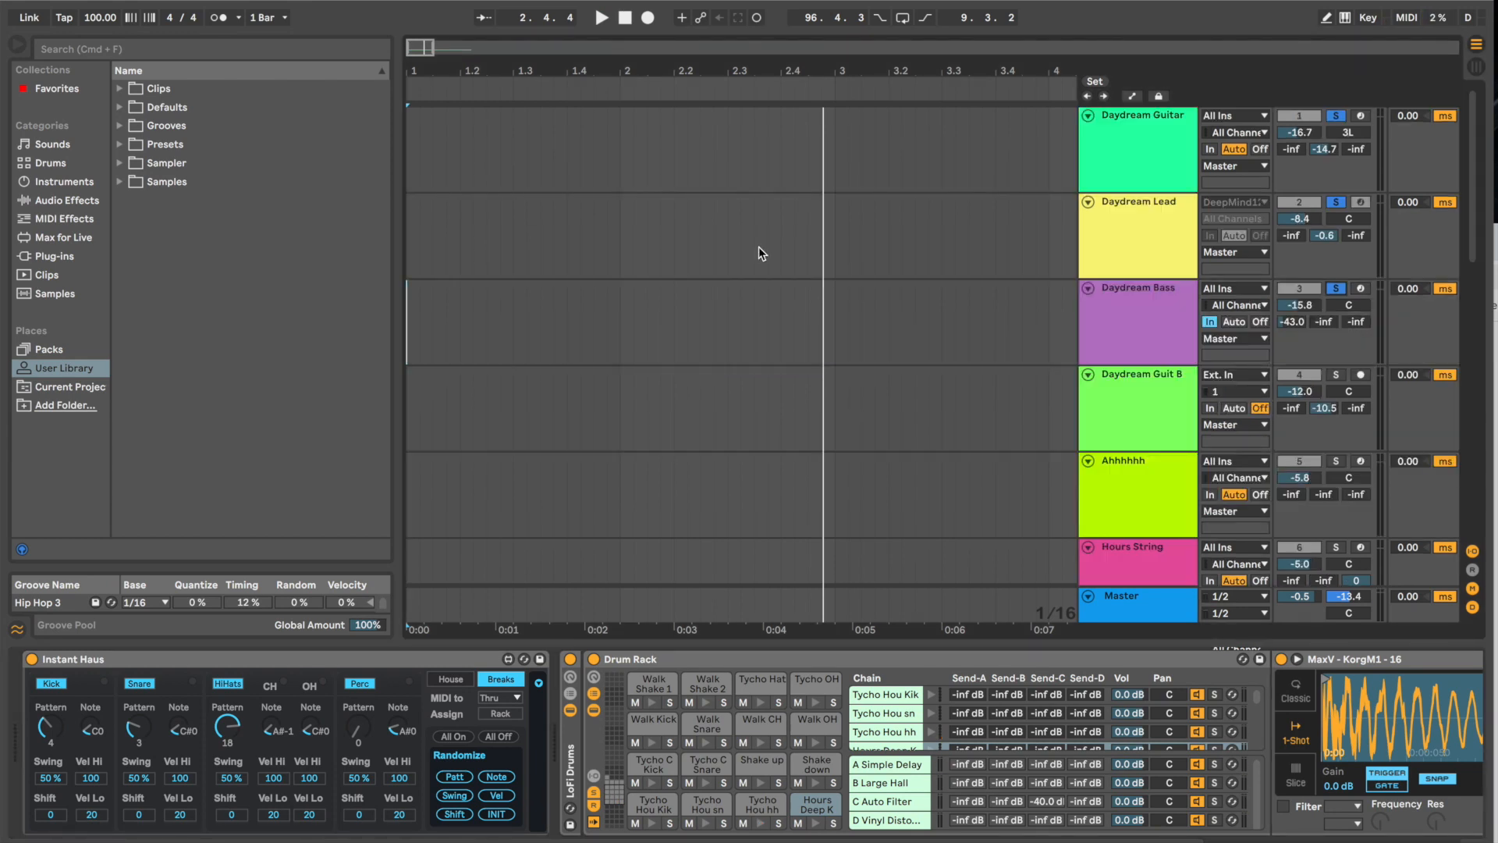
left_click(603, 17)
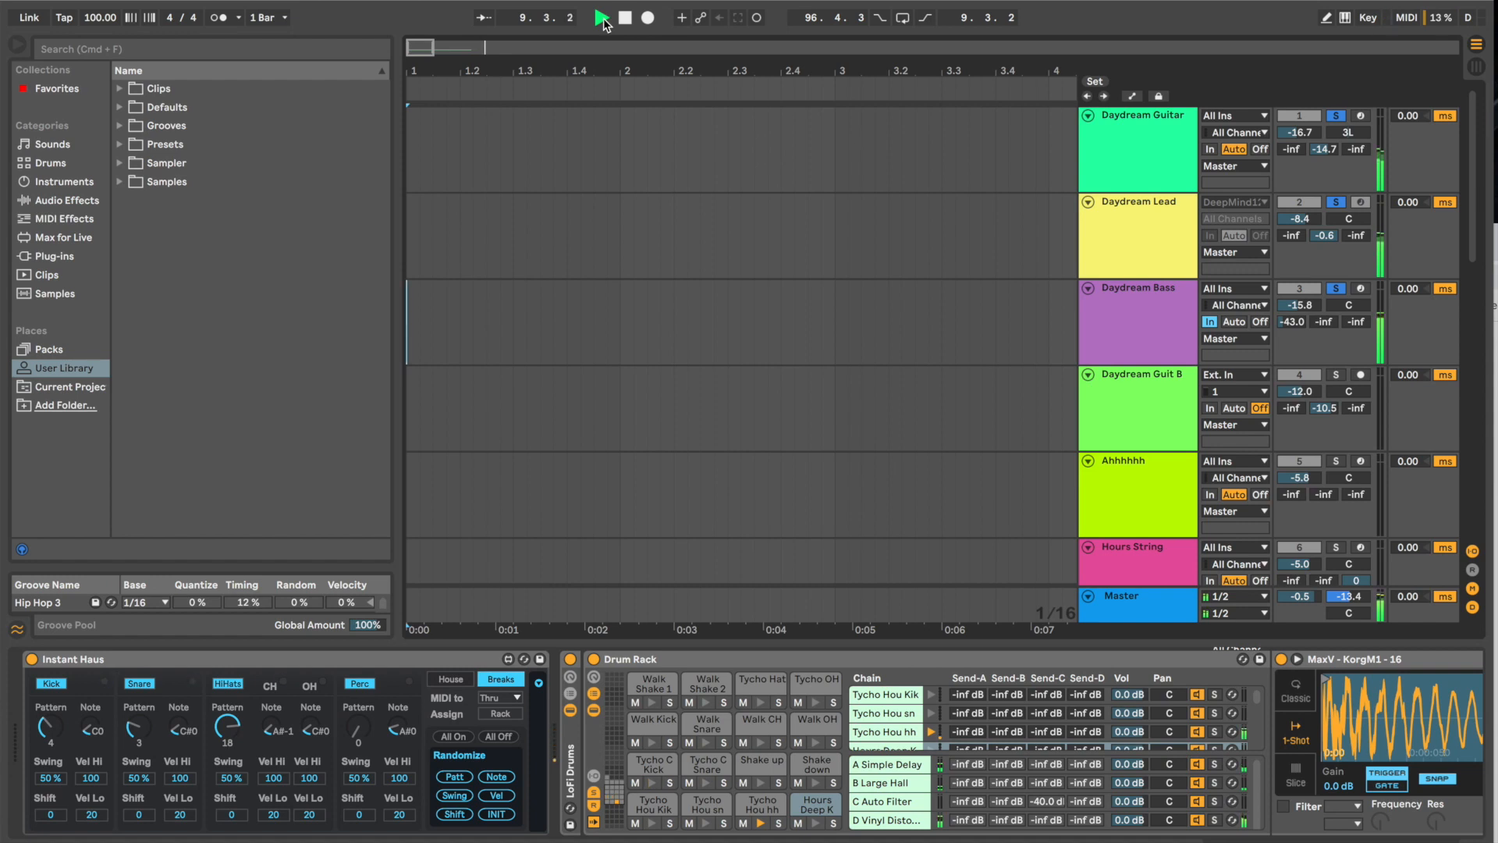
left_click(626, 21)
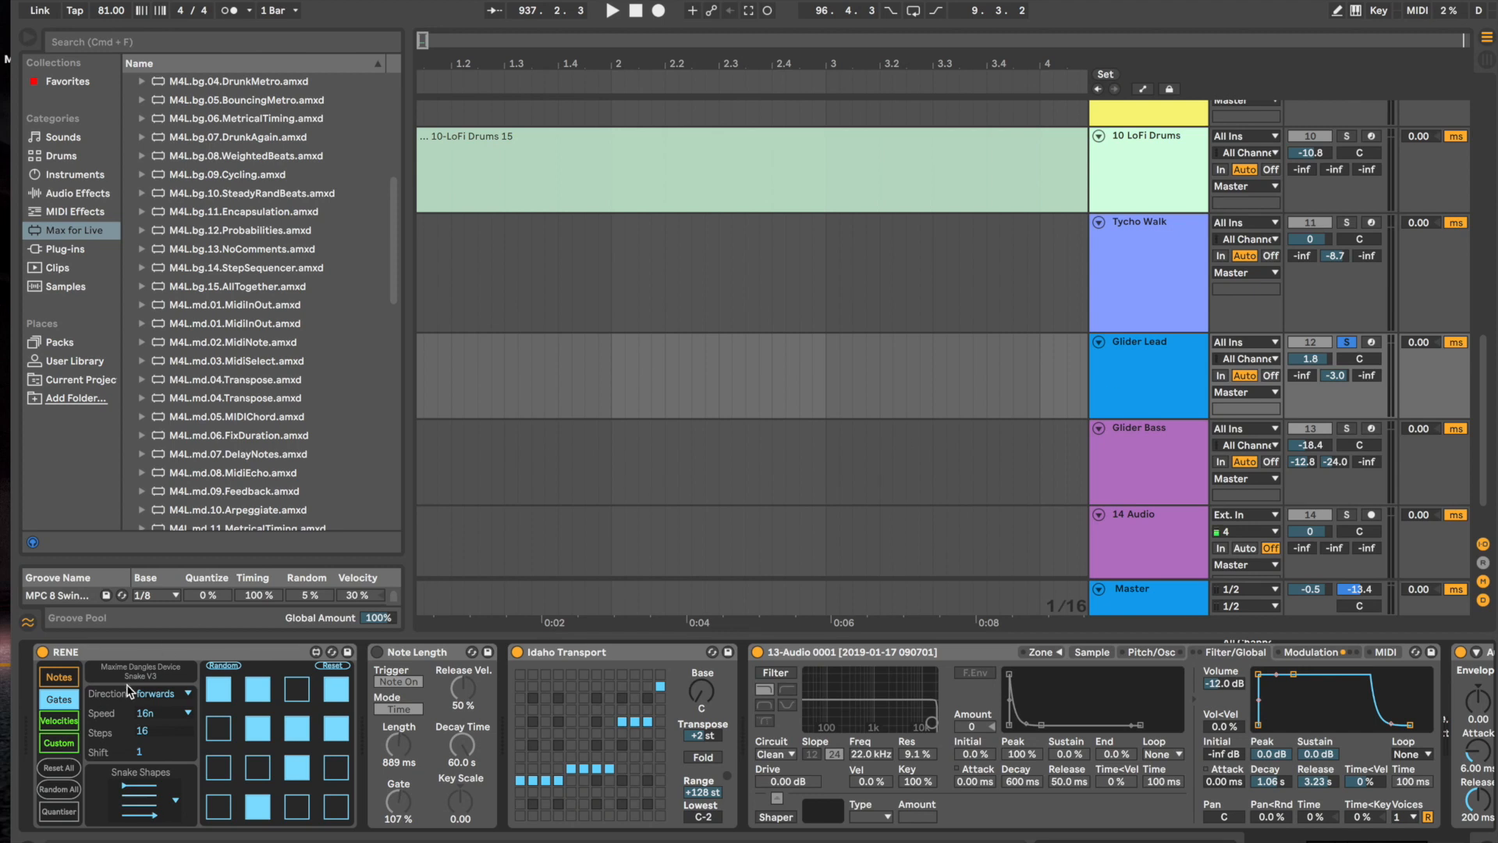
- Examine RENE's Custom, Gates and Notes pages on the Glider Lead track, including during playback, and stop playback
left_click(71, 751)
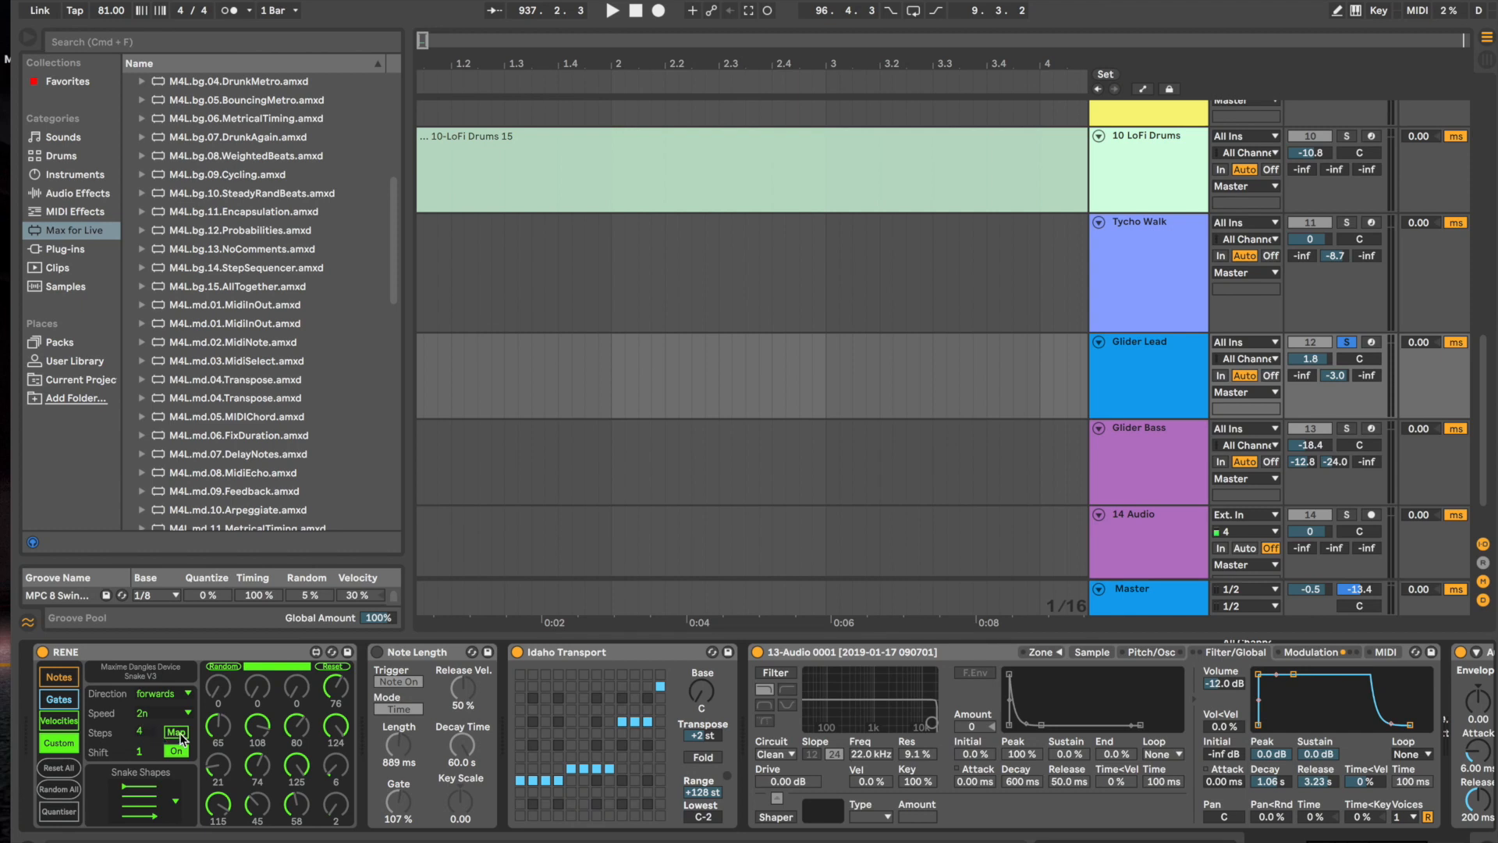
left_click(66, 699)
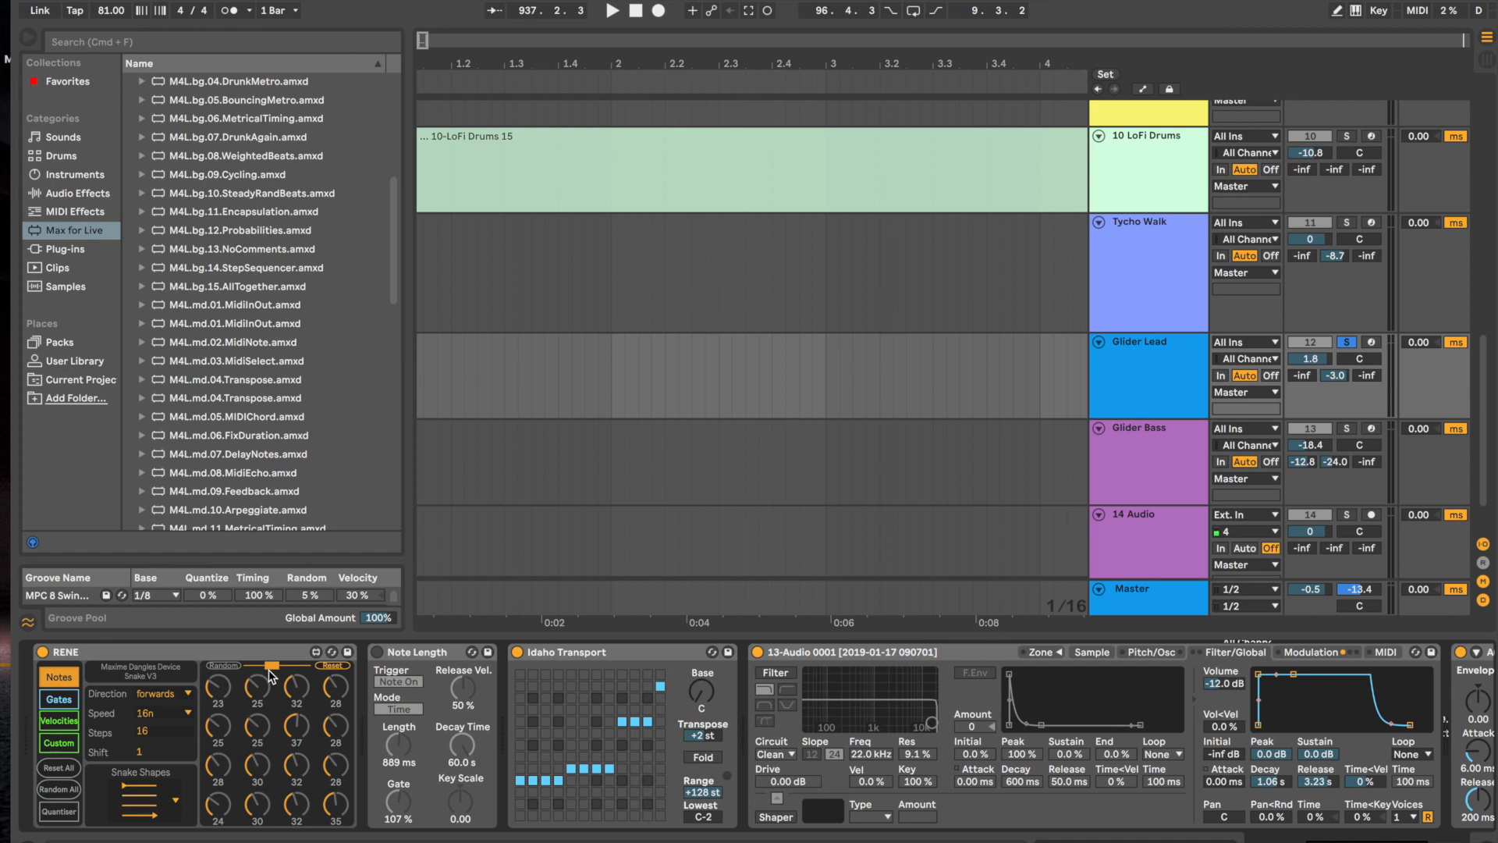
left_click(612, 10)
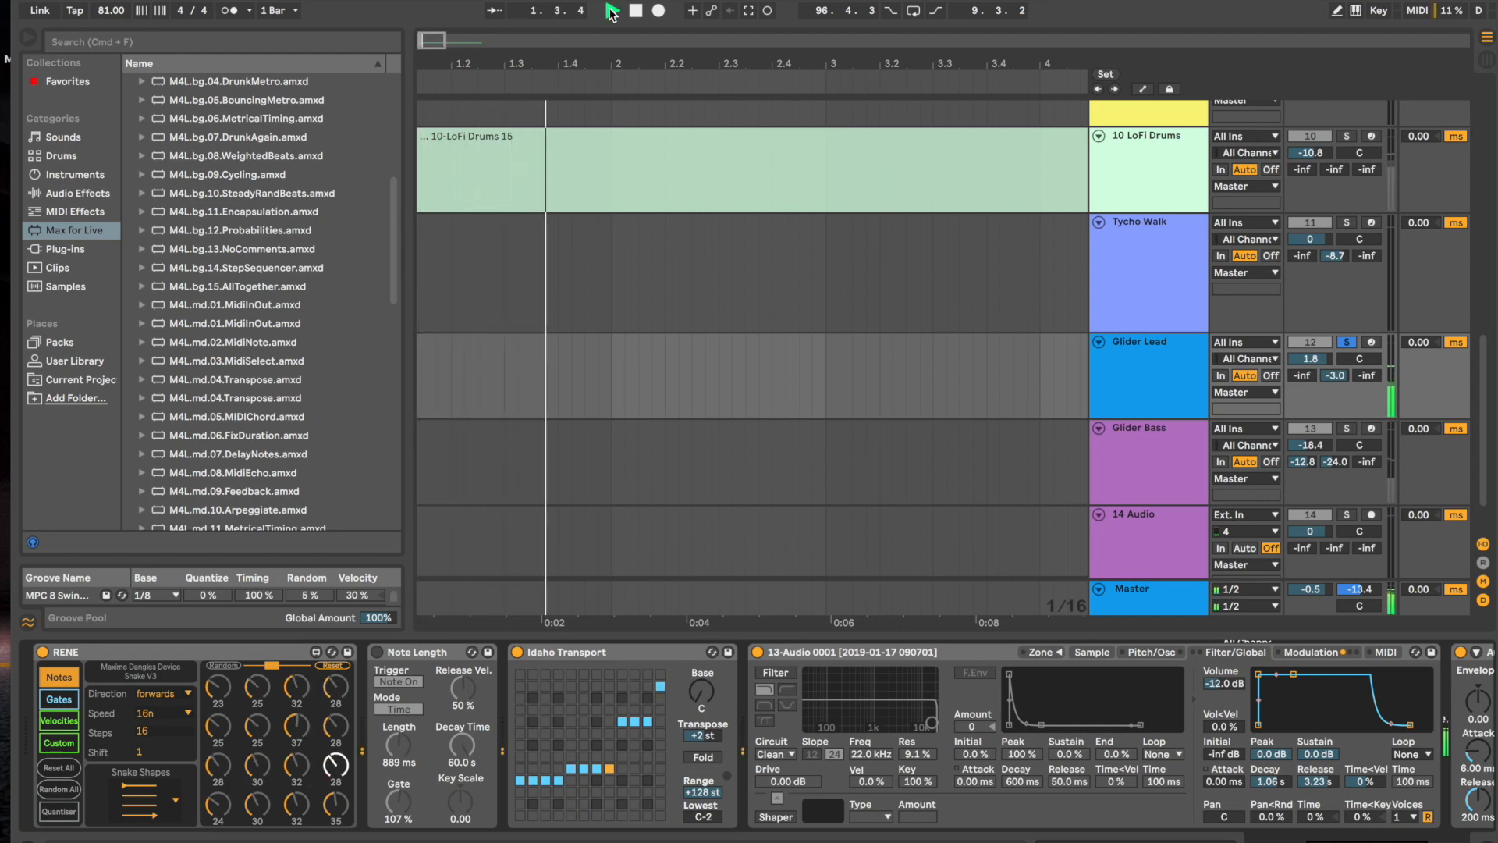
left_click(60, 748)
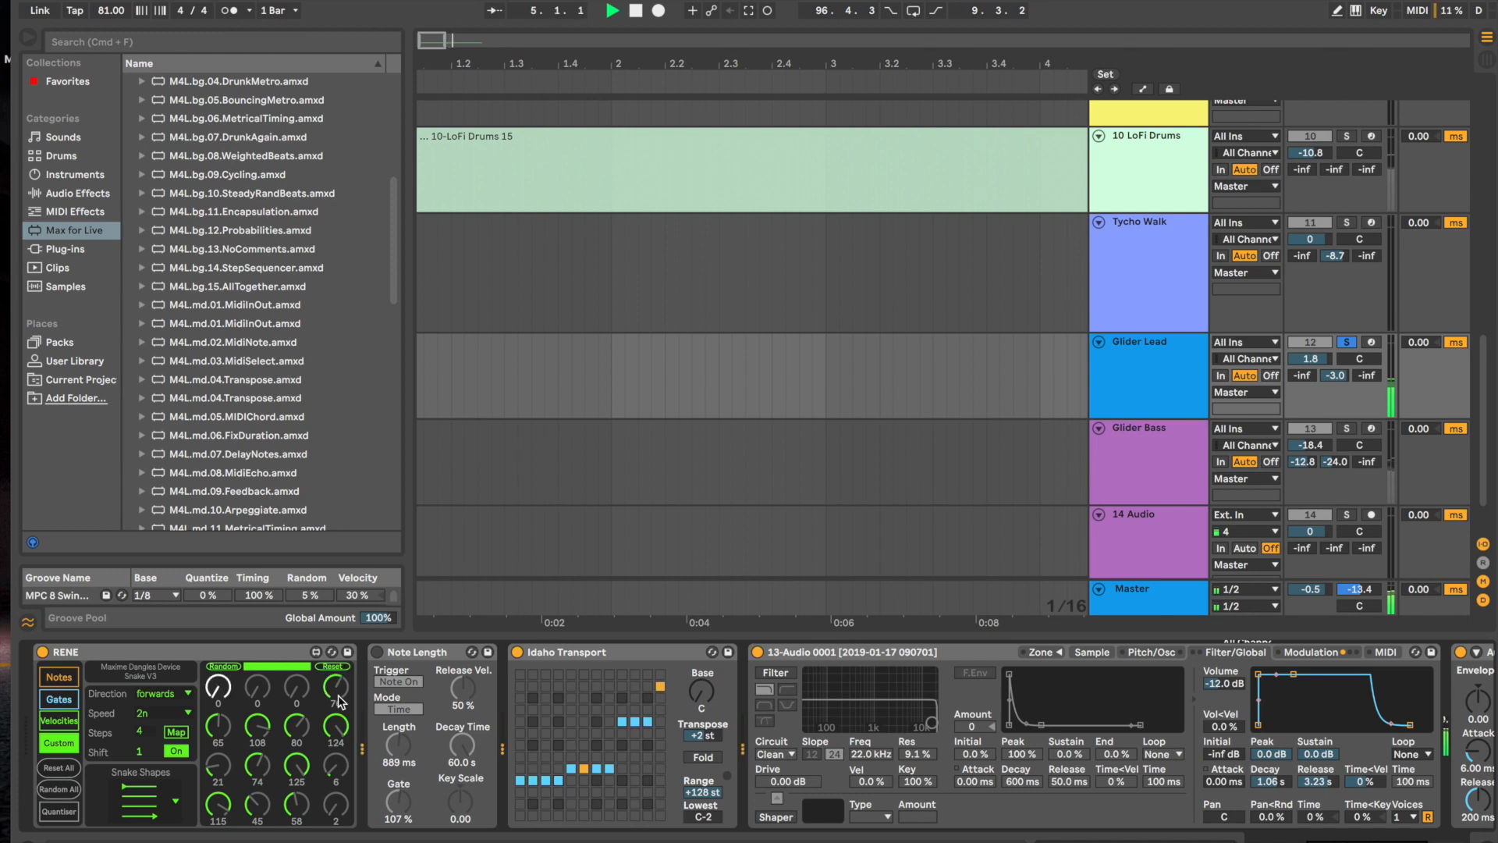
left_click(68, 681)
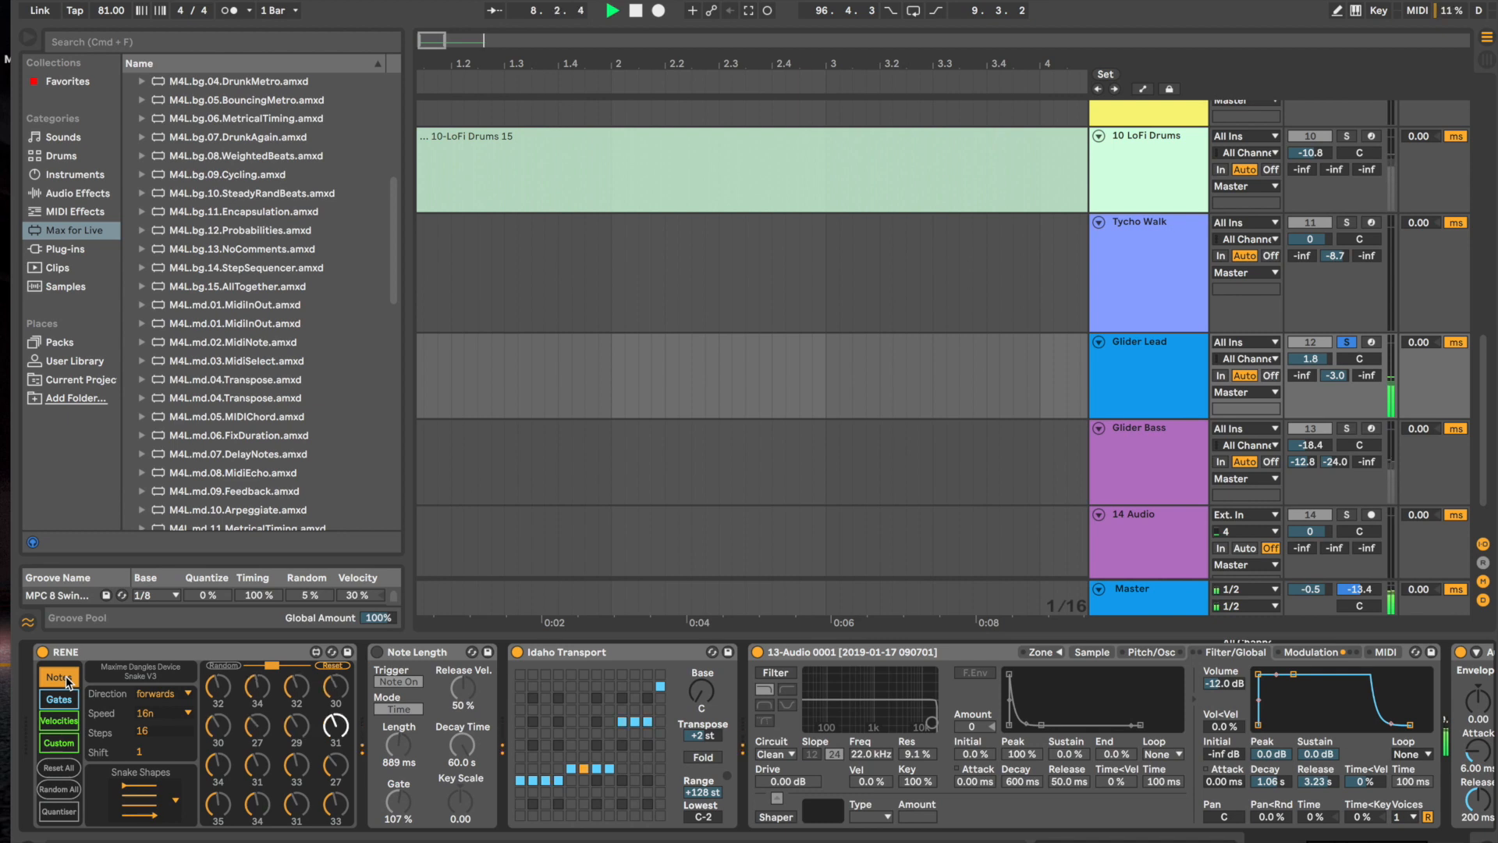
left_click(636, 10)
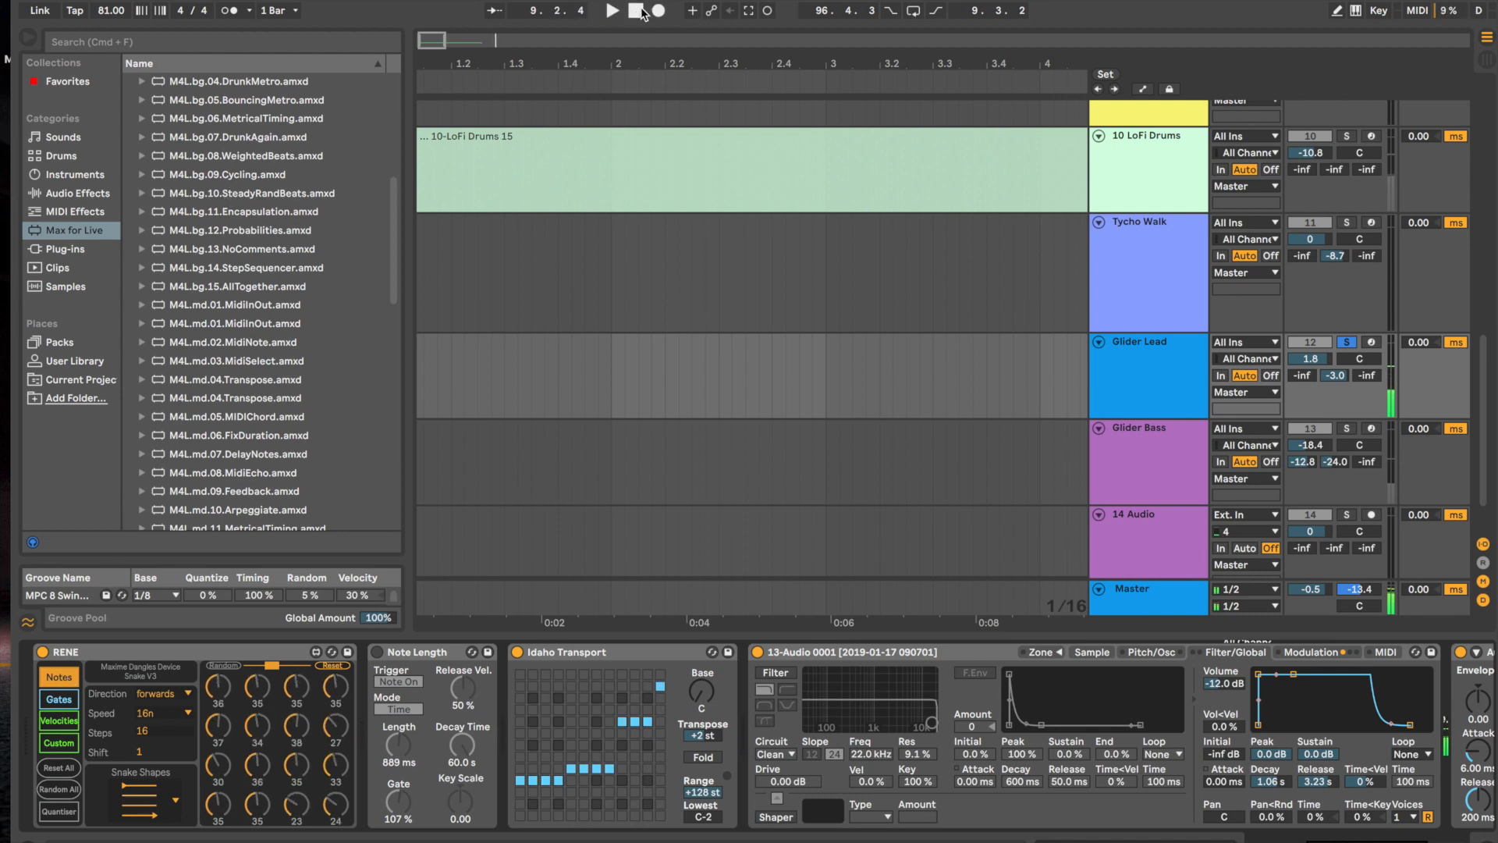
- Show the devices of the 10 LoFi Drums track and turn off its second Grids device
scroll(1141, 259, "up", 3)
left_click(1144, 257)
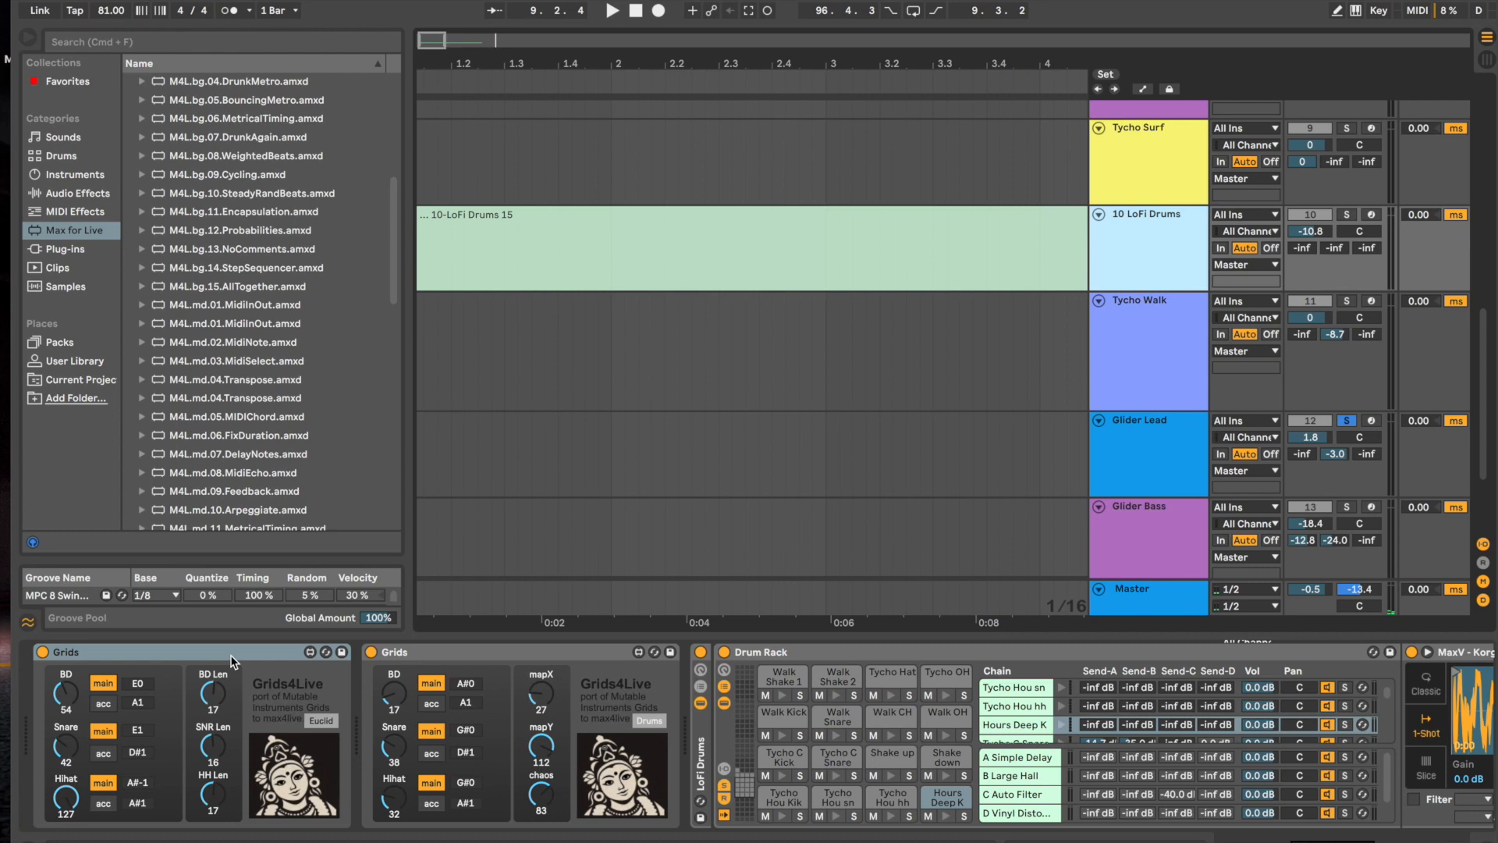
left_click(371, 653)
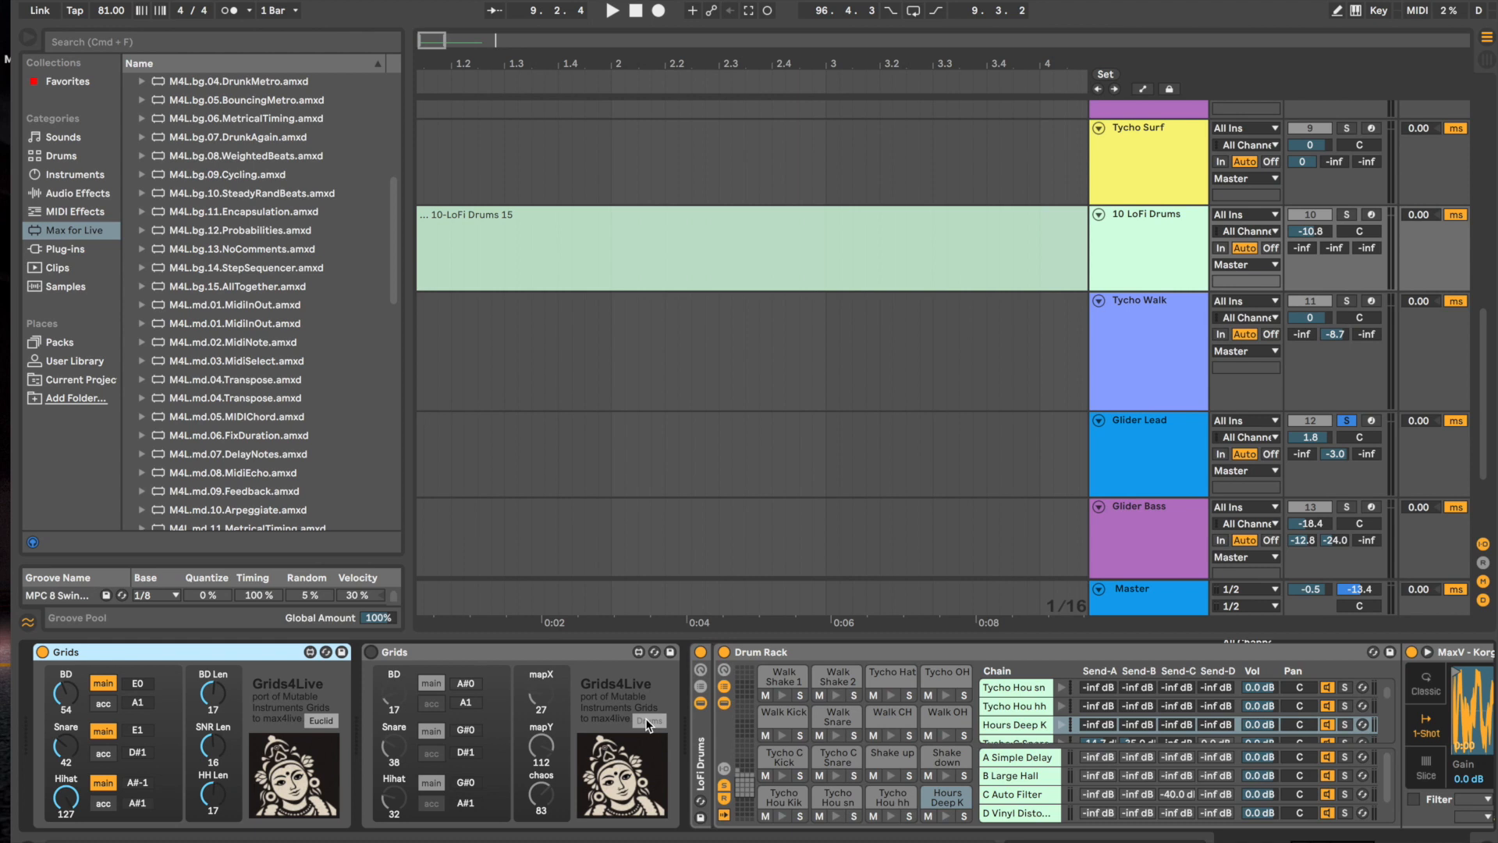
- Play back the soloed 10 LoFi Drums track and turn its second Grids device back on
left_click(614, 11)
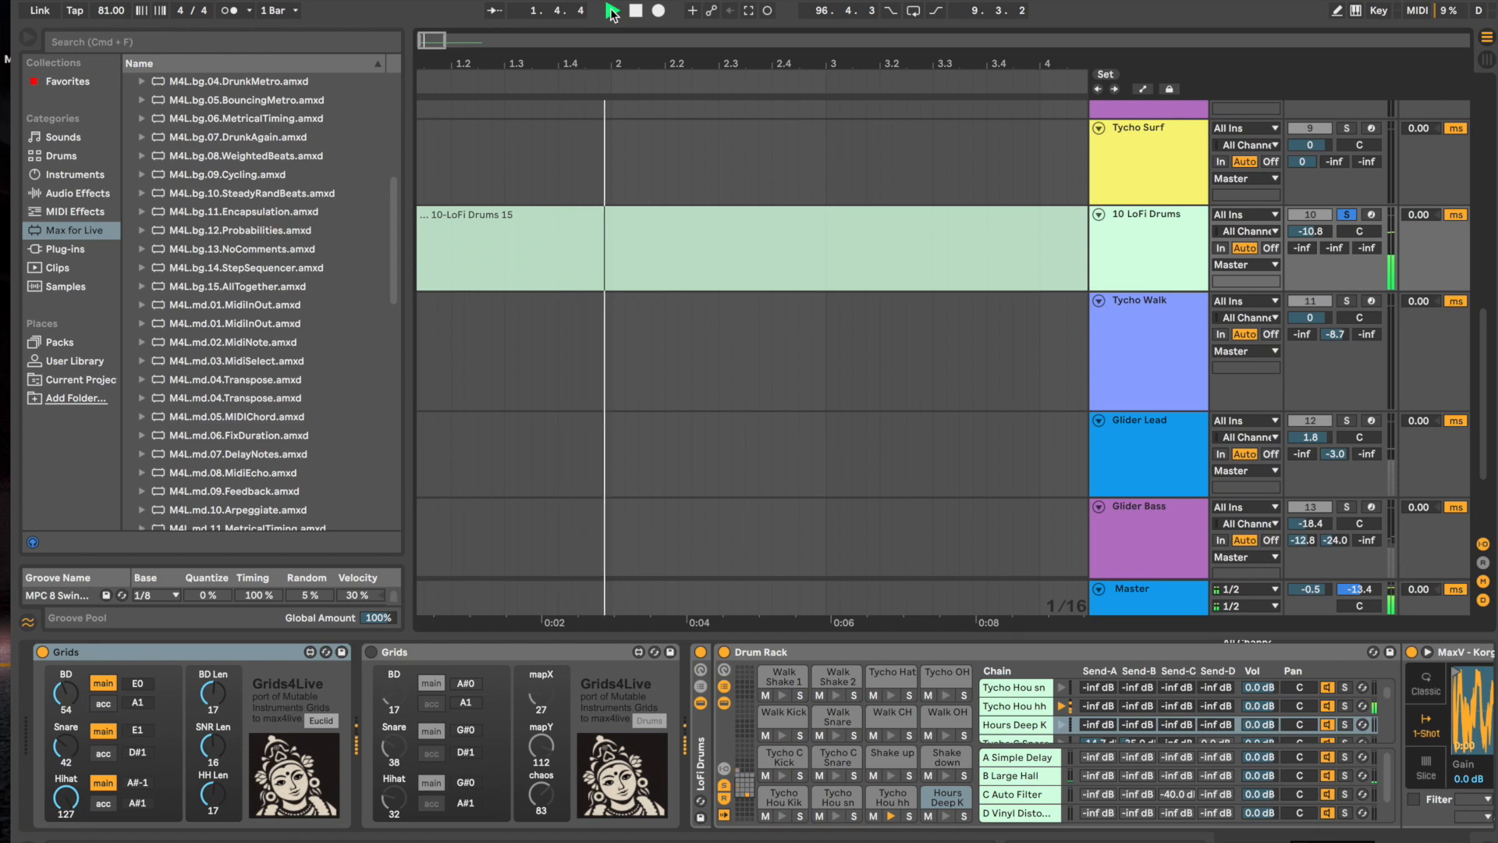
left_click(371, 653)
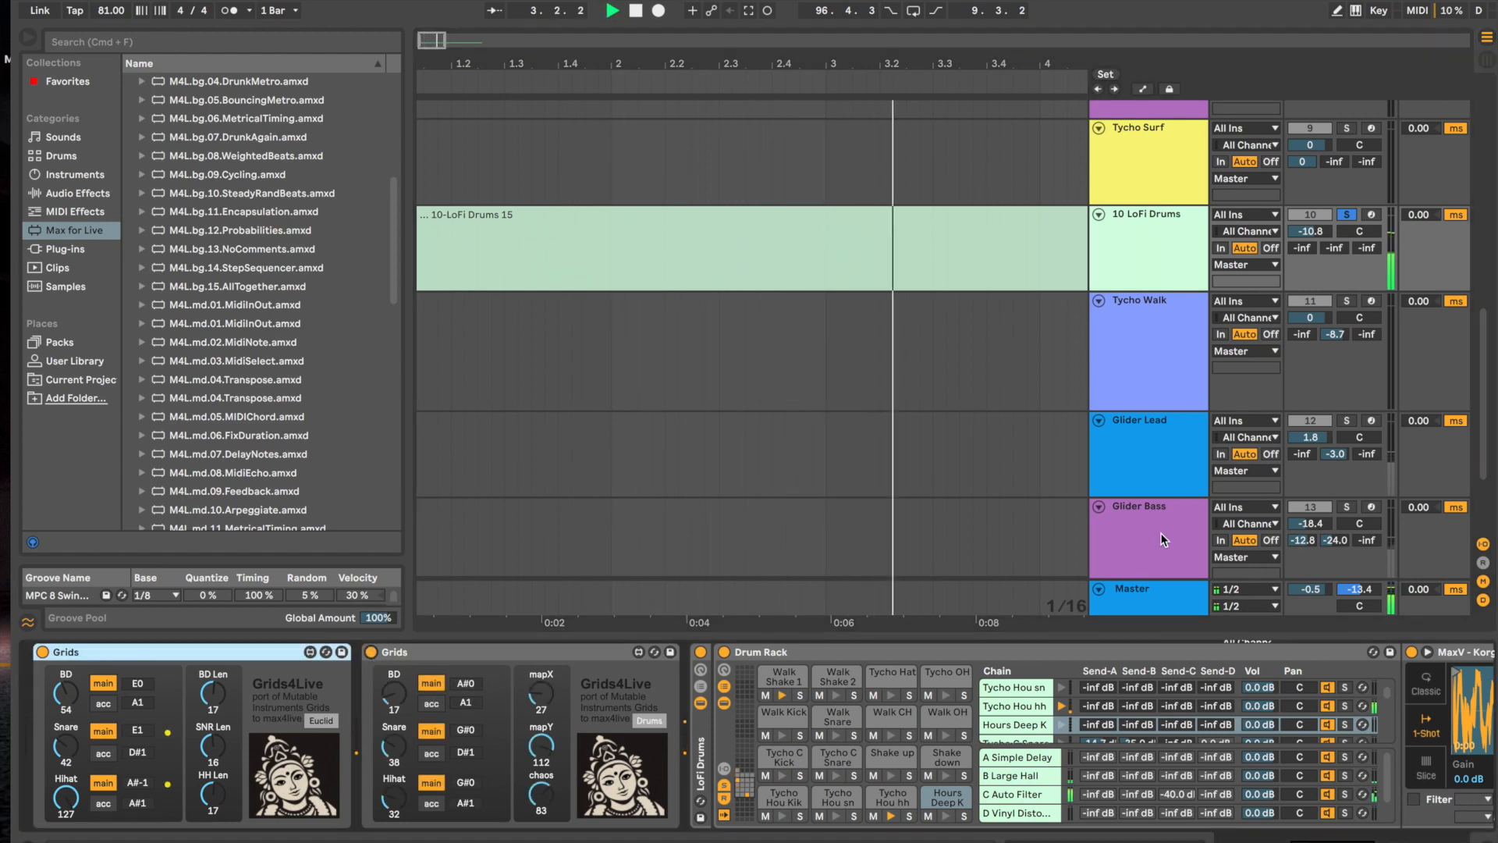
- Insert a new audio track below Glider Bass, and solo the Glider Lead track before selecting Glider Bass
key("super+t")
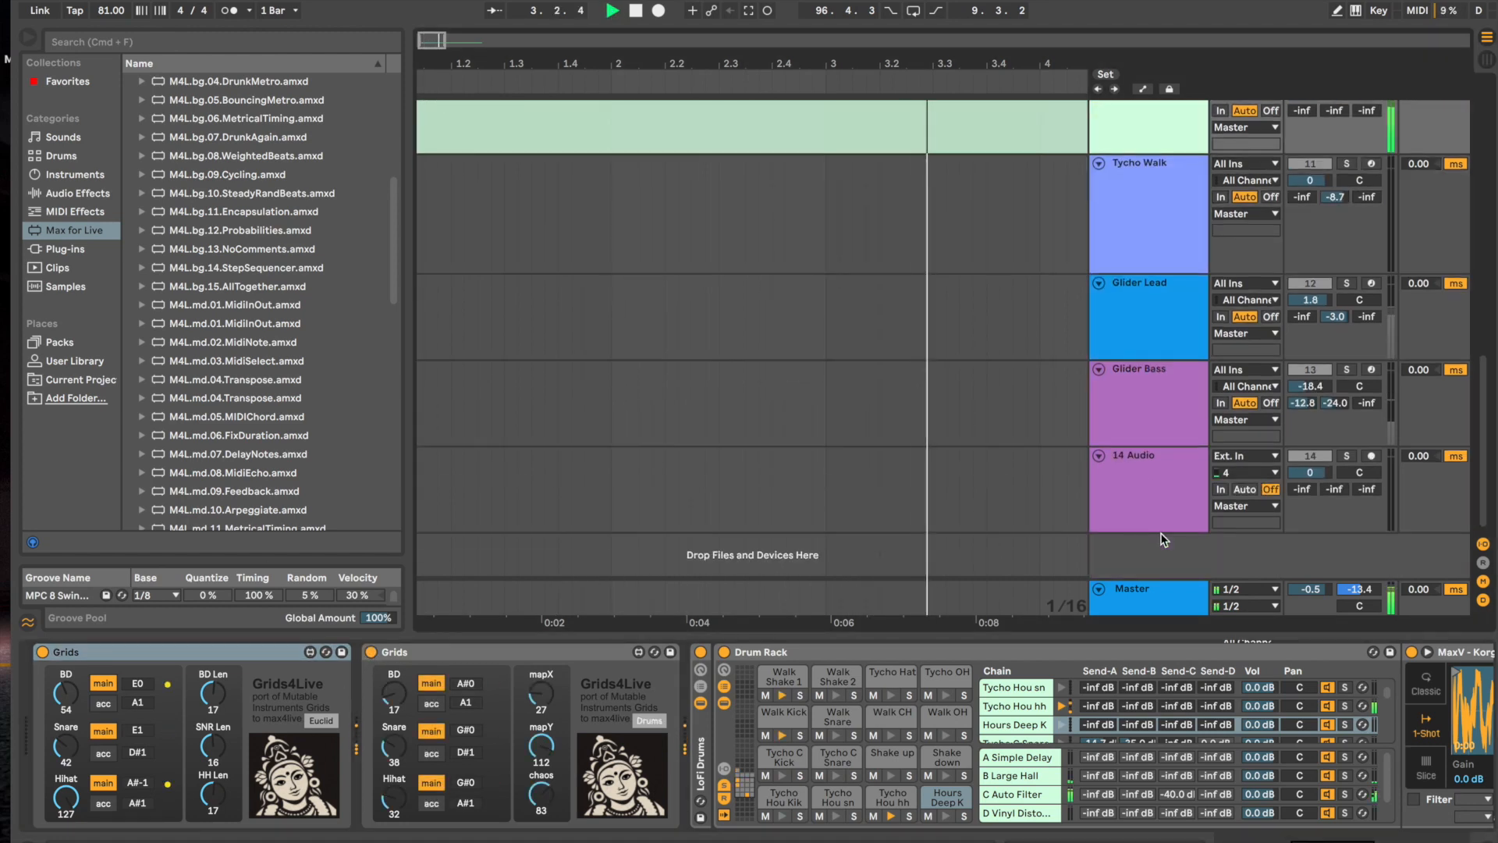
left_click(1347, 284)
left_click(1130, 419)
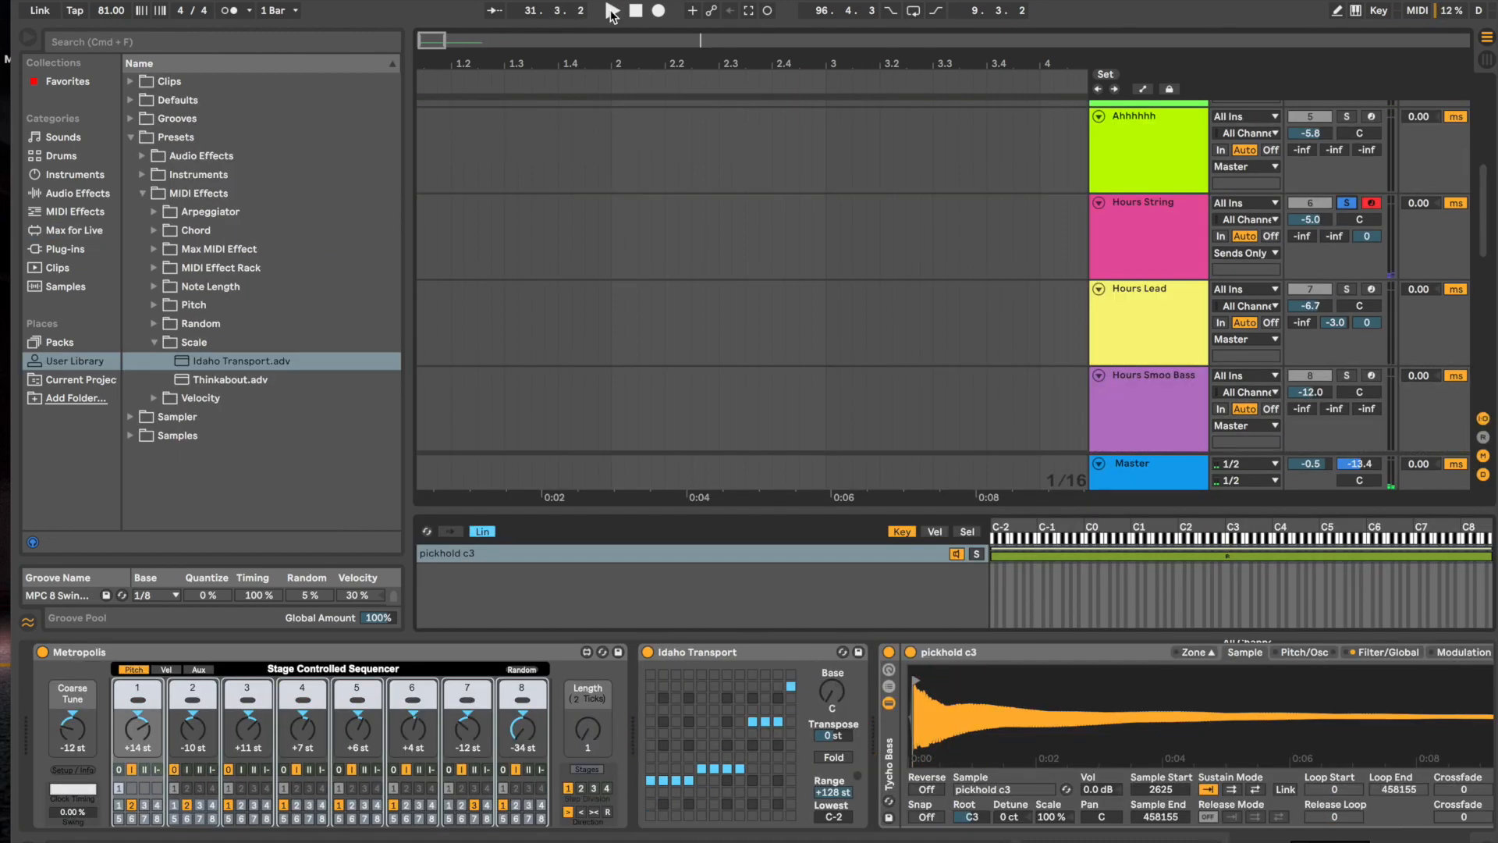
- Lower Metropolis's Coarse Tune to -15 st while the soloed Glider Lead, Glider Bass and LoFi Drums tracks play, and stop playback
scroll(662, 375, "down", 10)
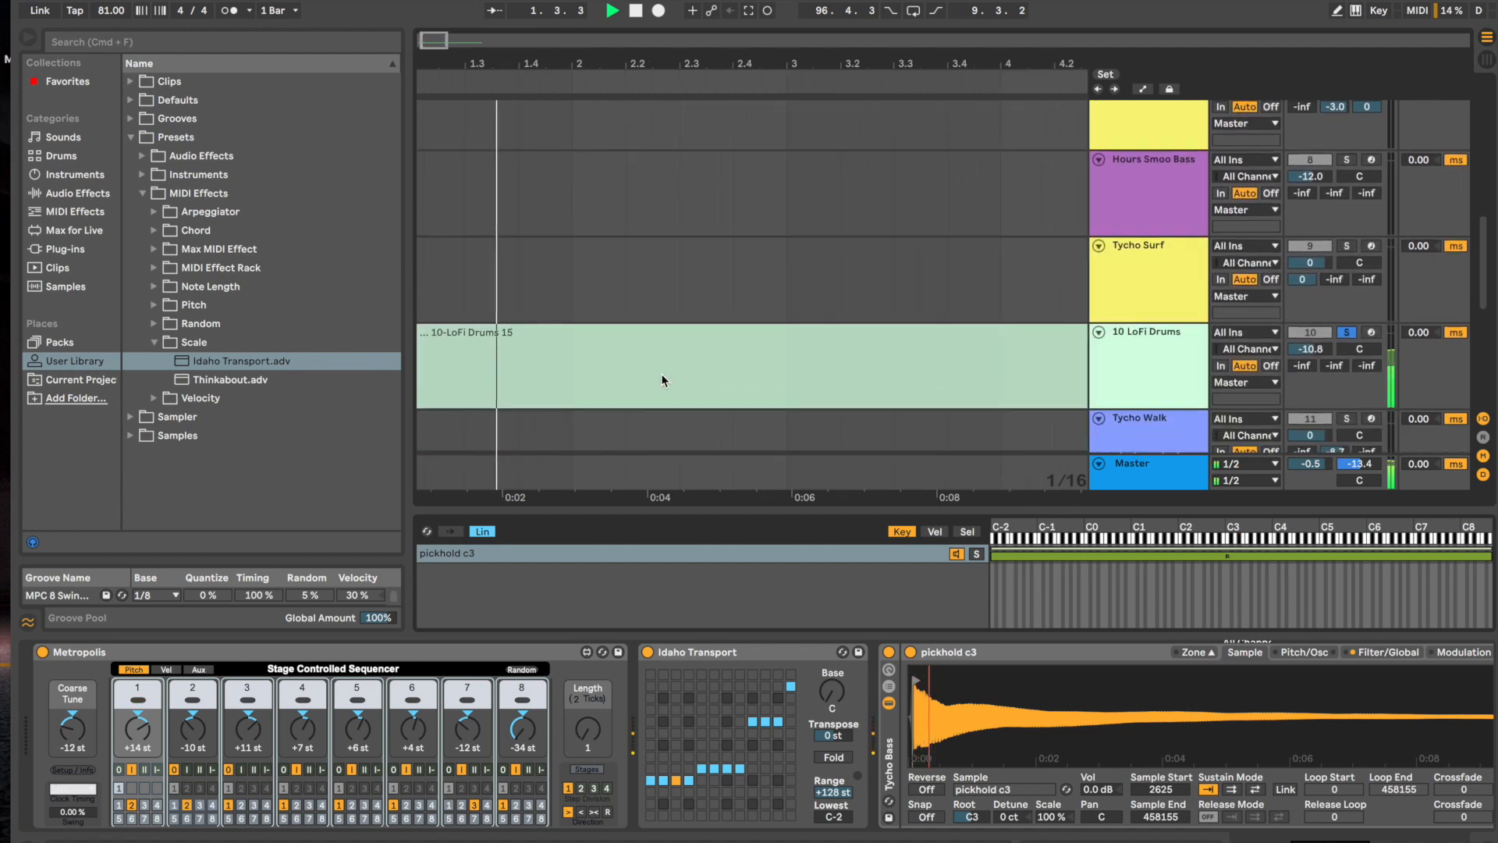
scroll(661, 381, "down", 6)
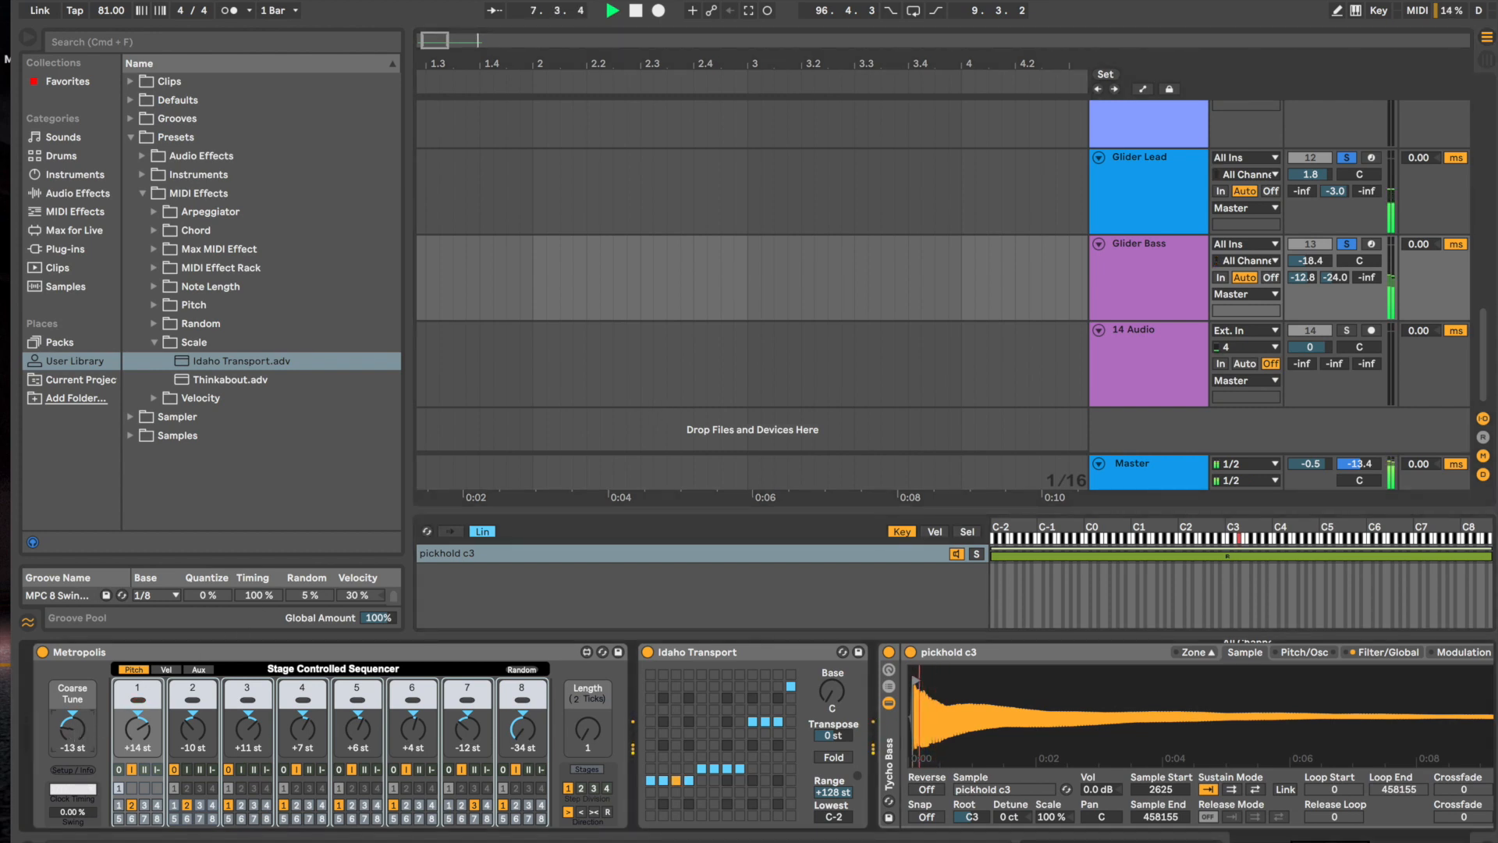
left_click_drag(73, 729, 72, 740)
left_click(636, 11)
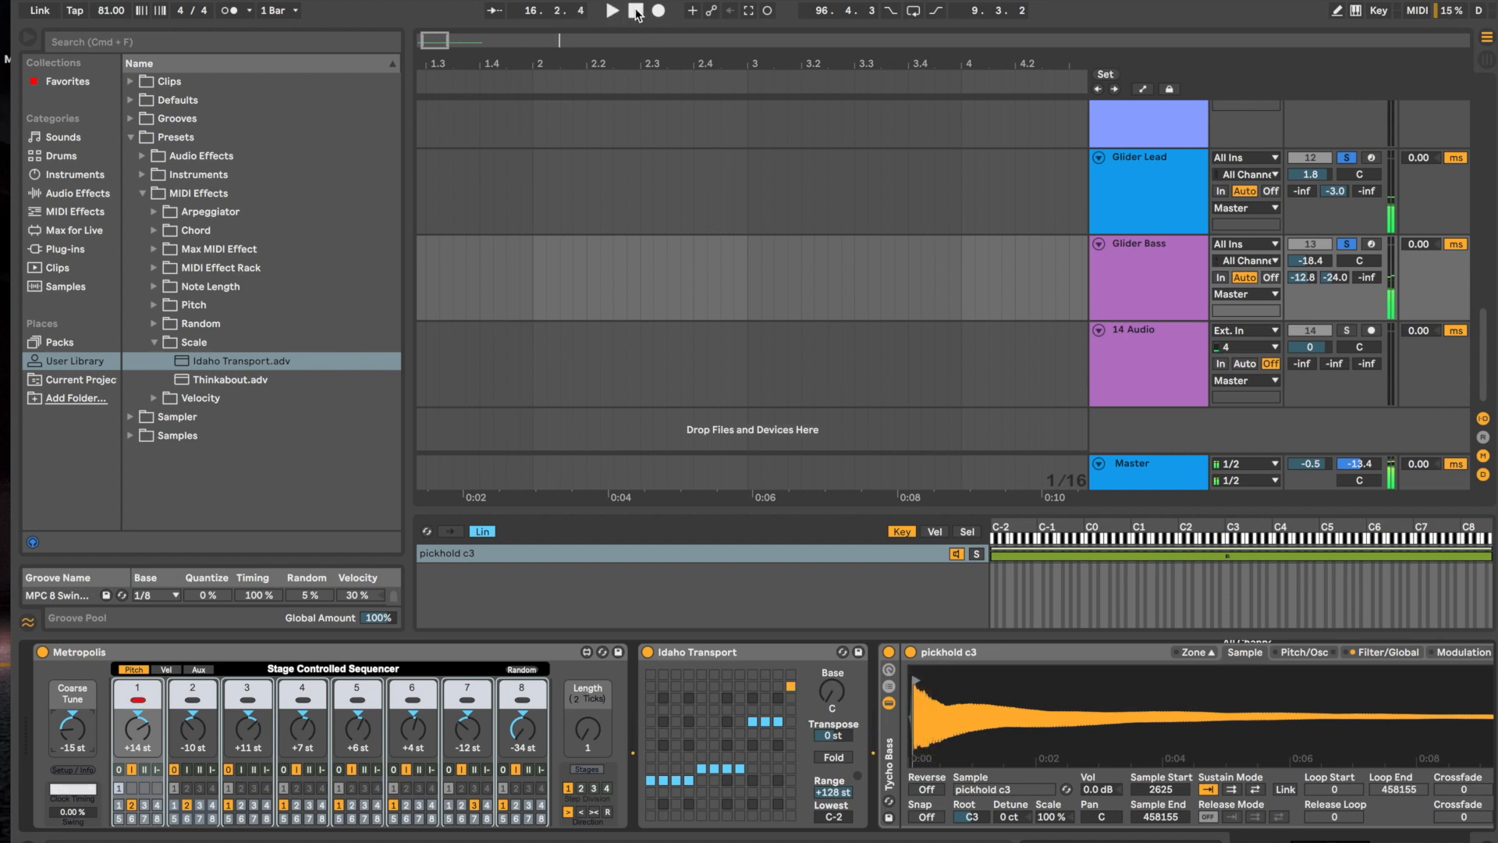